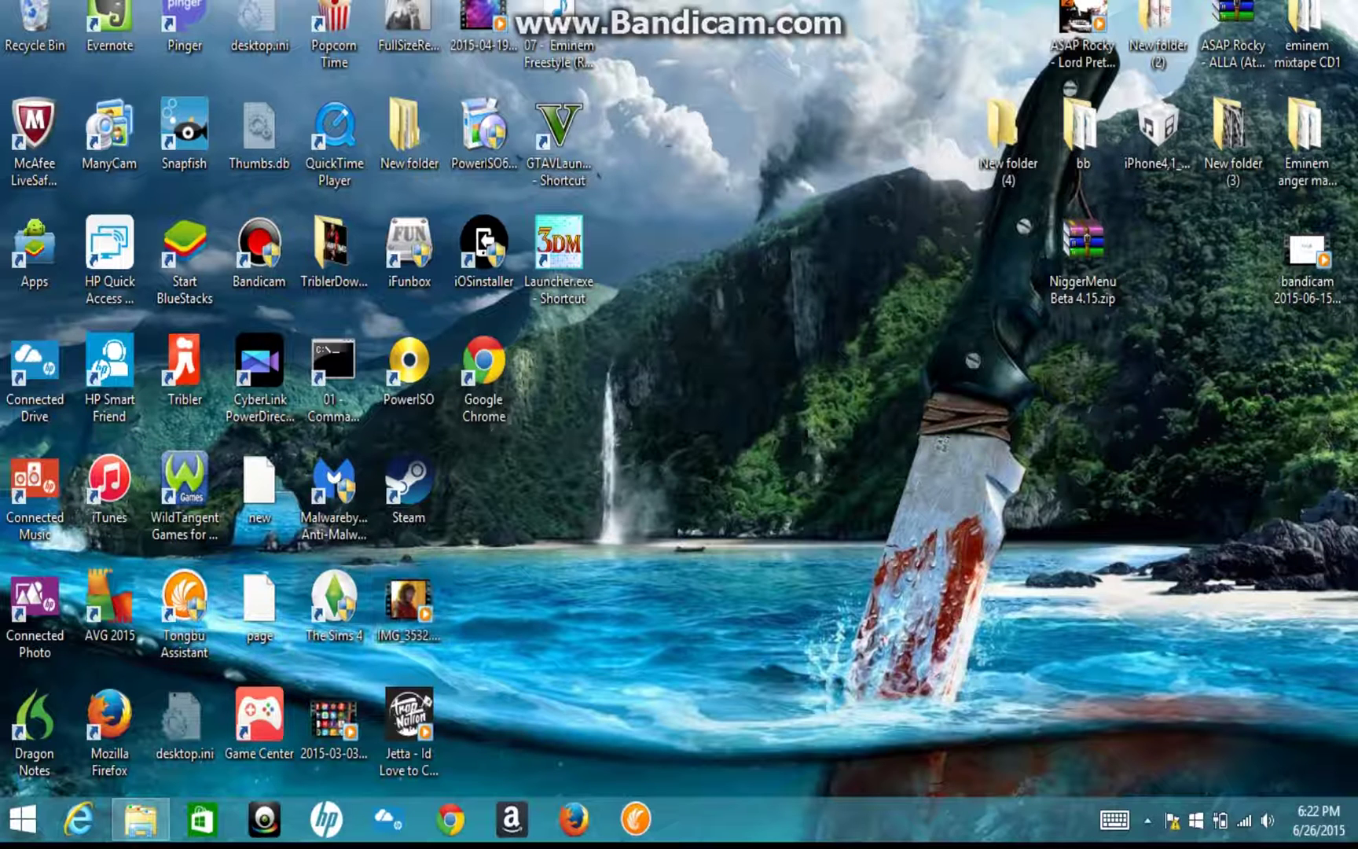
Step: Search Google for 'tongbu' to reach the tongbu.com website
{"action": "left_click", "coordinate": [184, 606]}
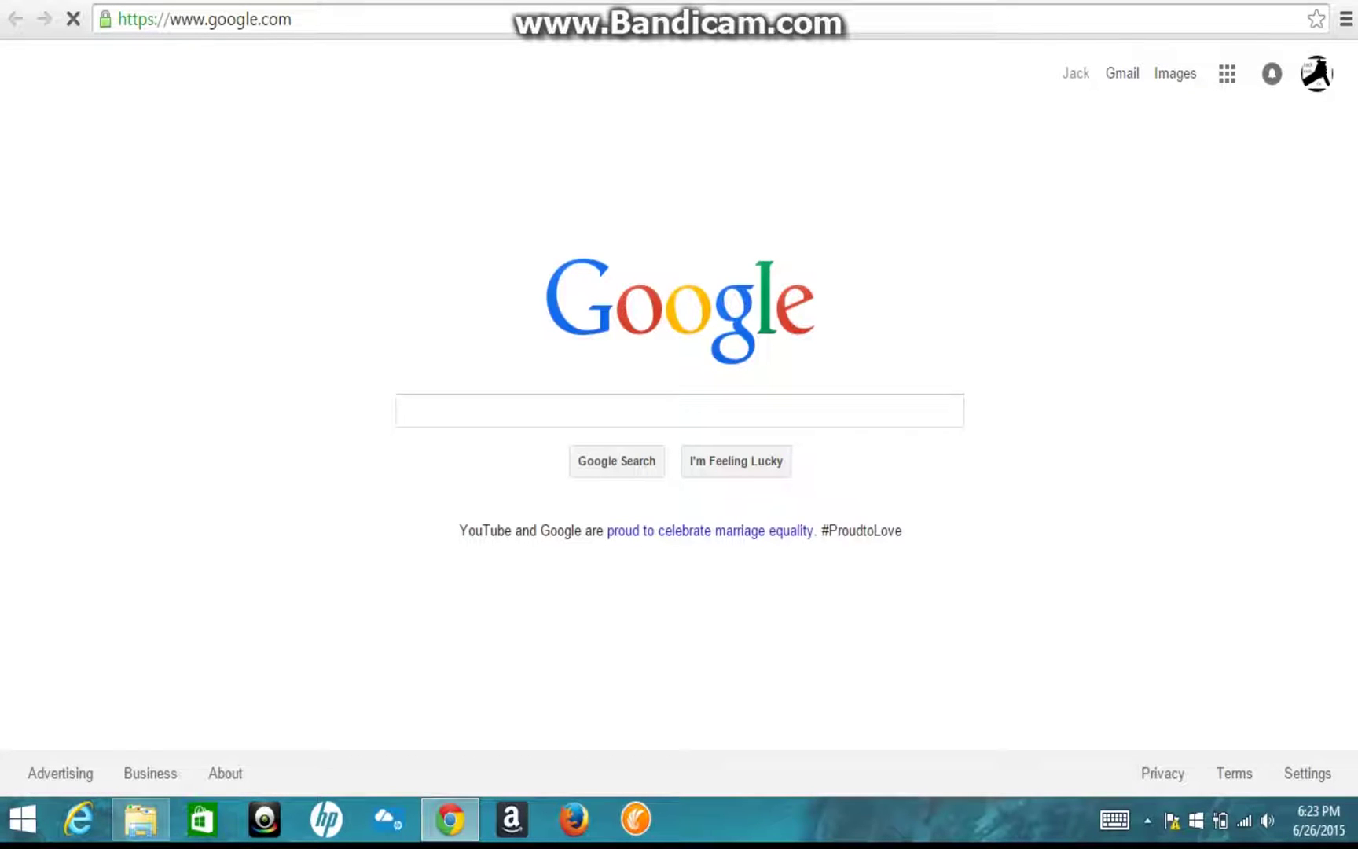
{"action": "type", "text": "tongbu"}
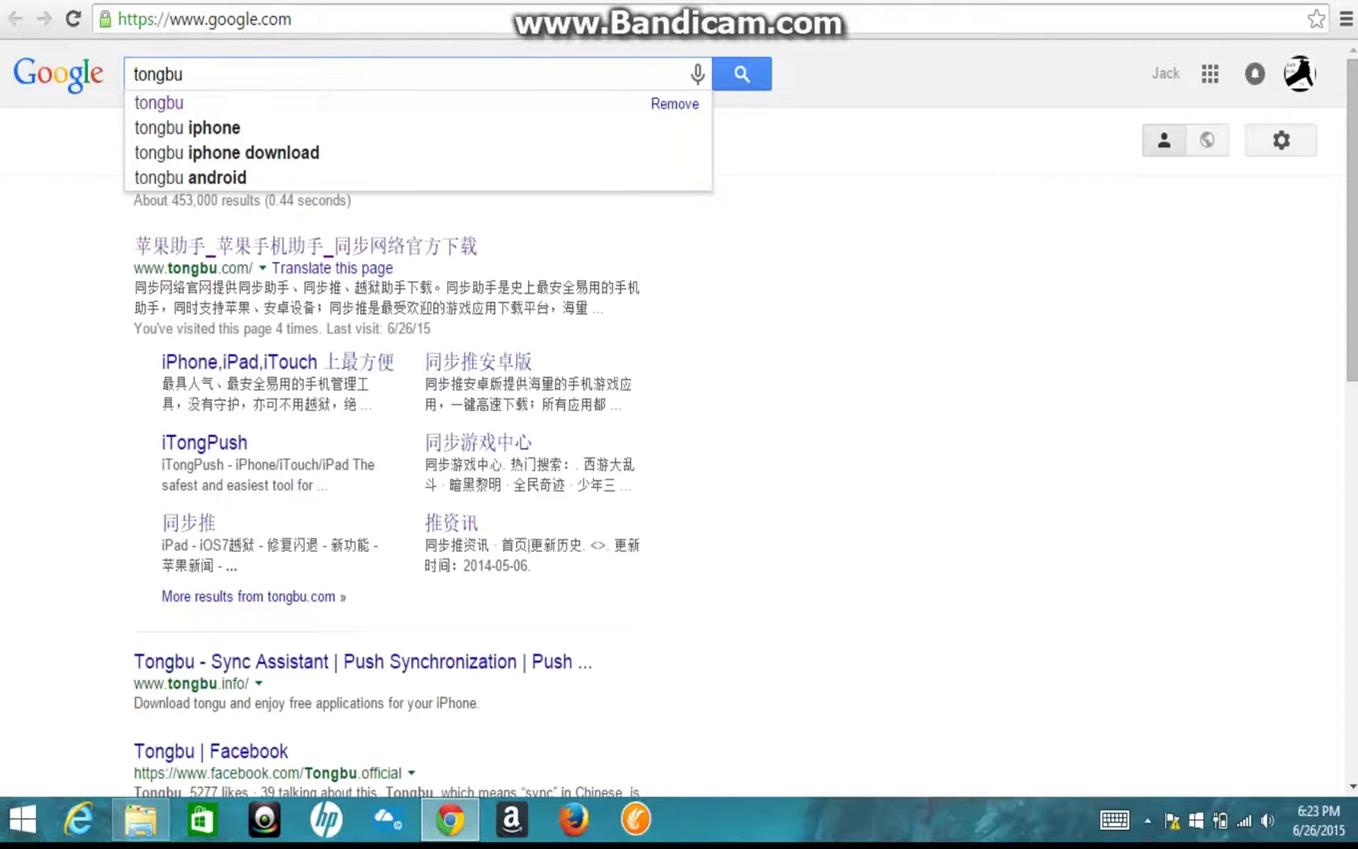
{"action": "key", "text": "Return"}
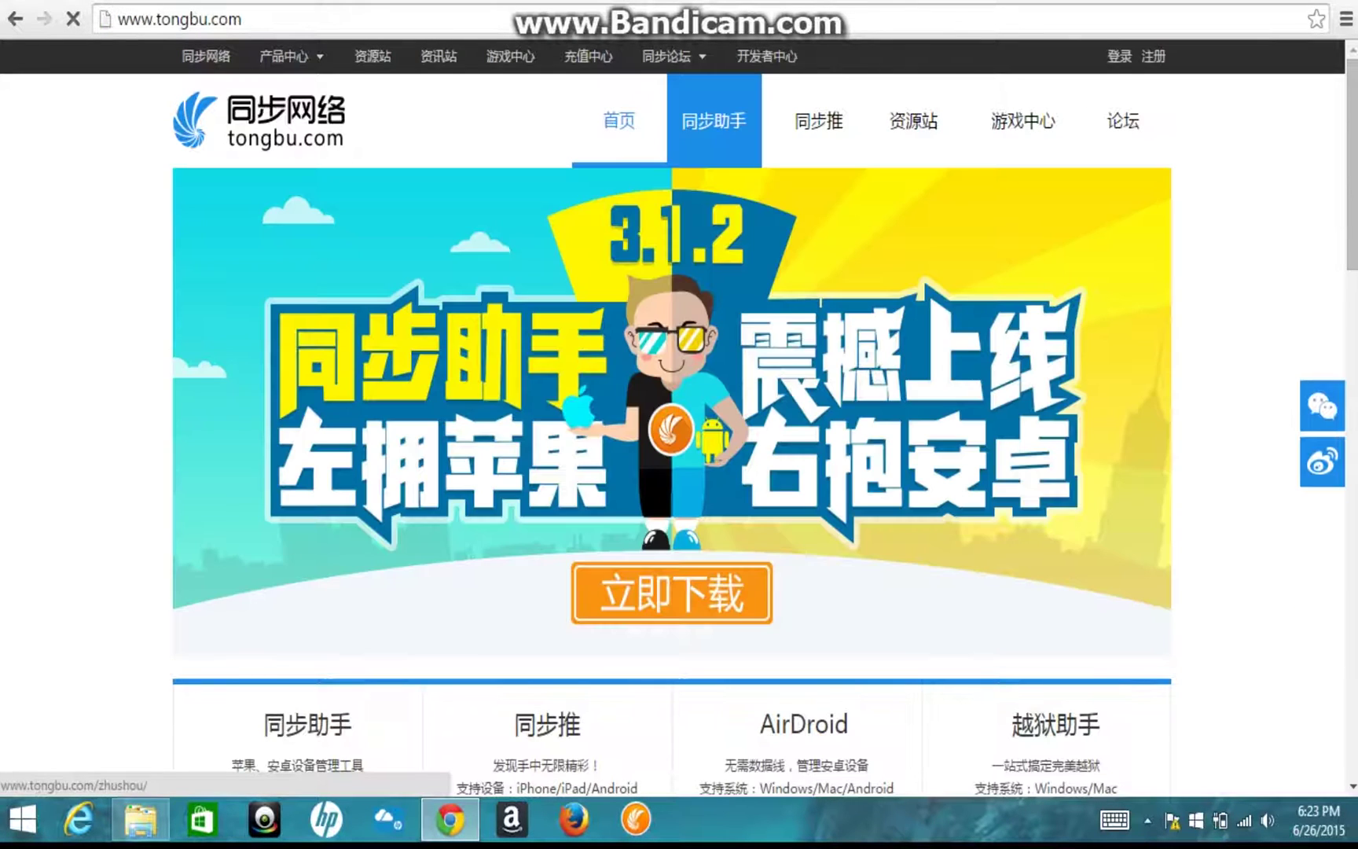
Step: Open the 同步助手 page showing V 3.1.2.0, then minimize and restore Chrome
{"action": "left_click", "coordinate": [713, 120]}
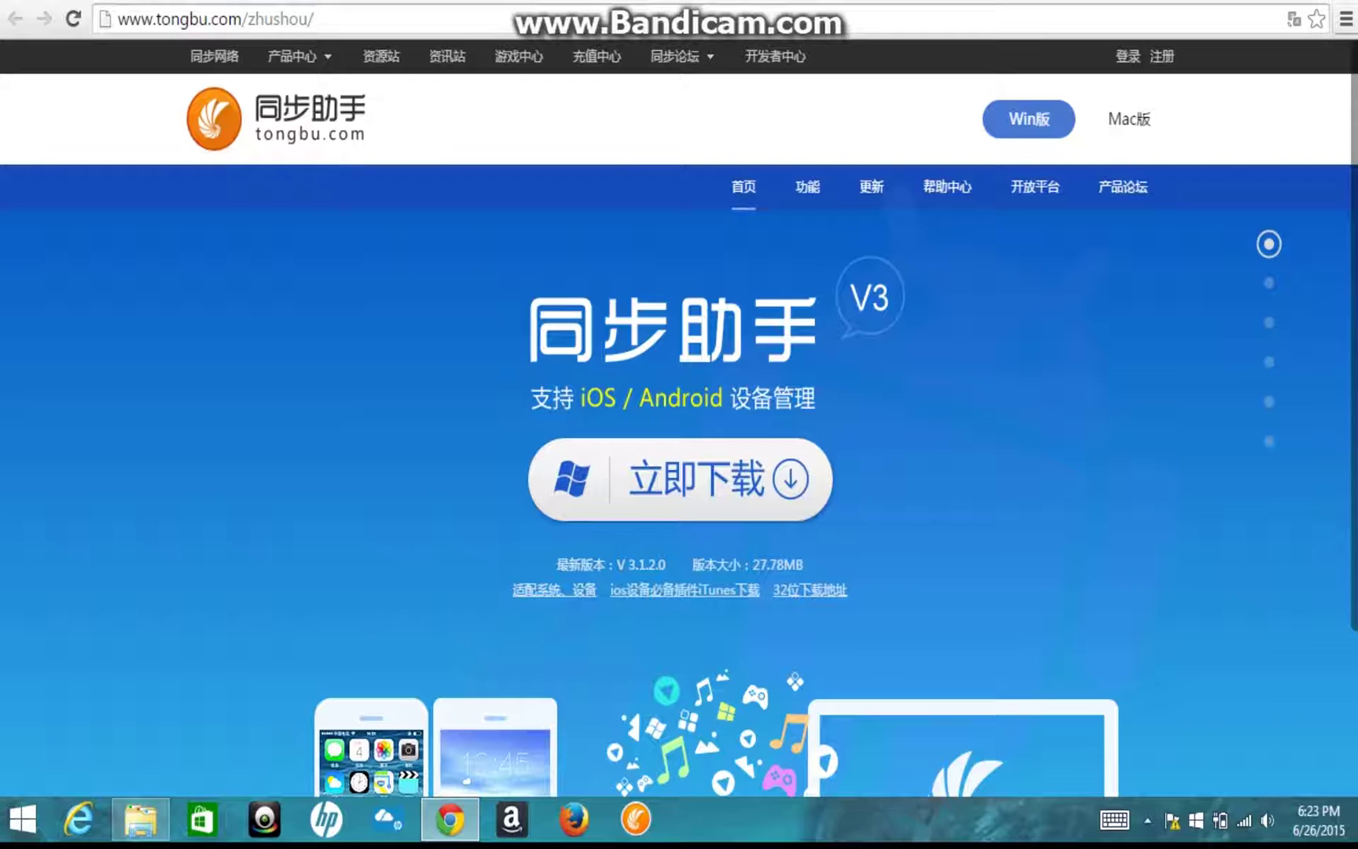
{"action": "mouse_move", "coordinate": [449, 819]}
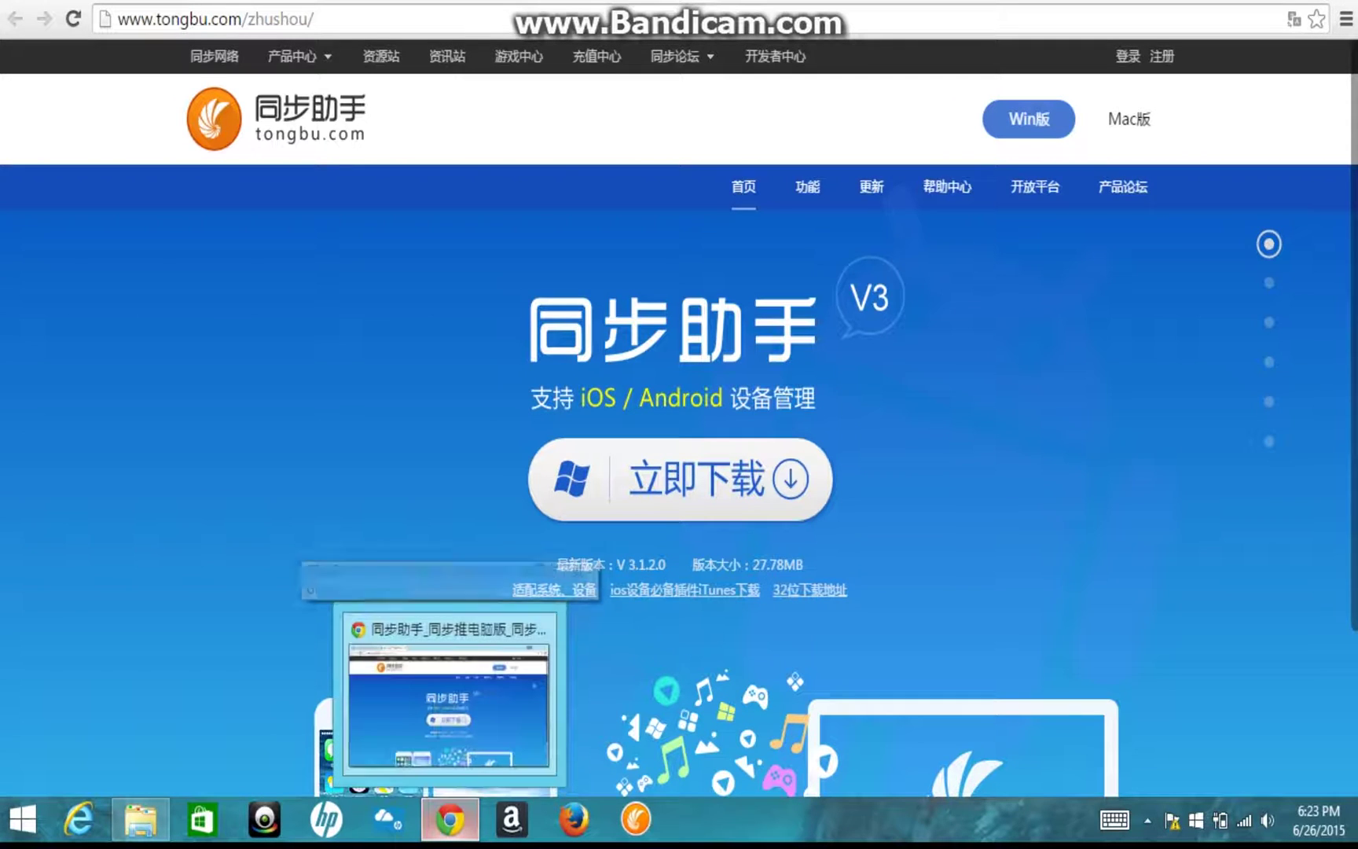
{"action": "left_click", "coordinate": [449, 820]}
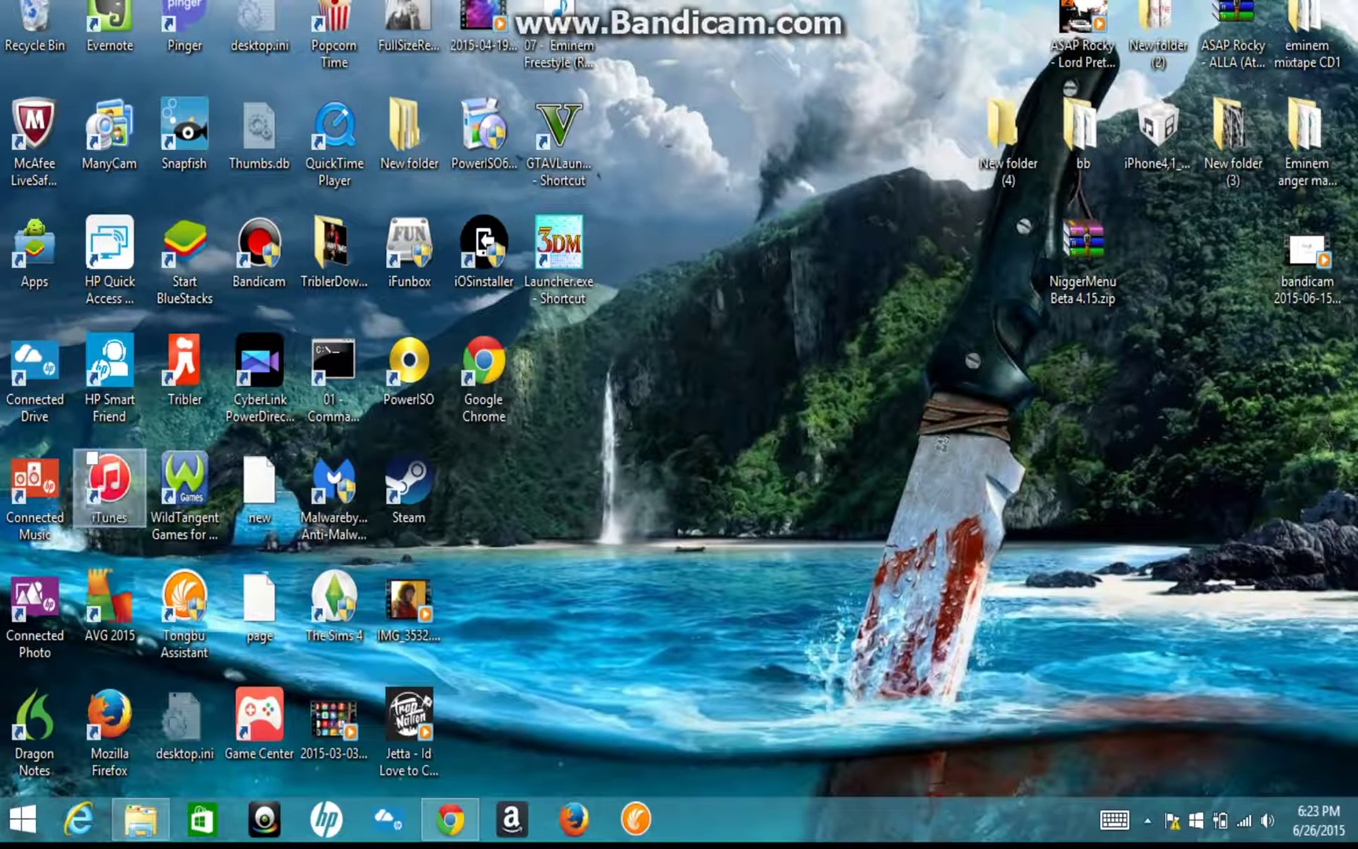
{"action": "left_click", "coordinate": [449, 819]}
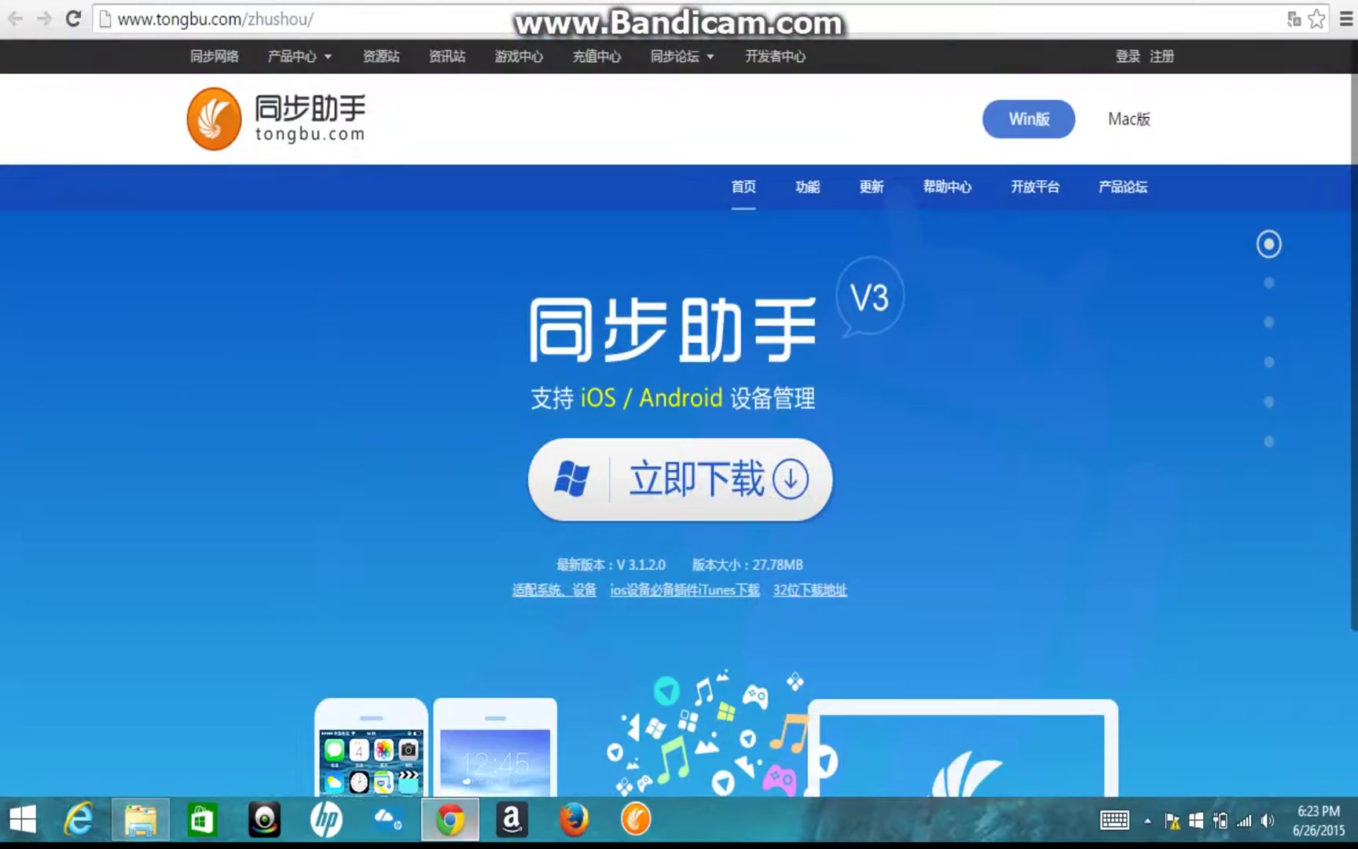
Step: Load google.com in the browser address bar
{"action": "left_click", "coordinate": [314, 17]}
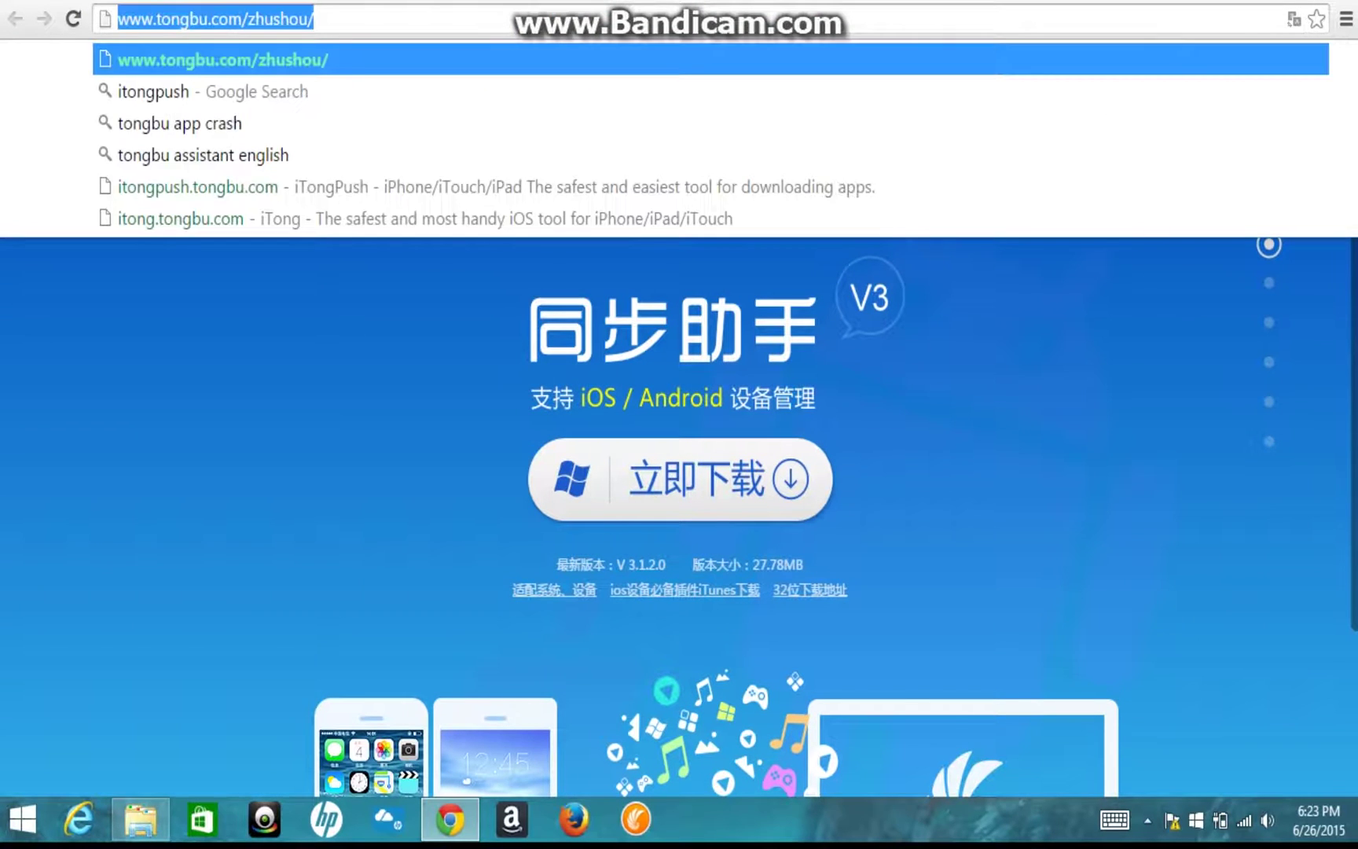
{"action": "type", "text": "google"}
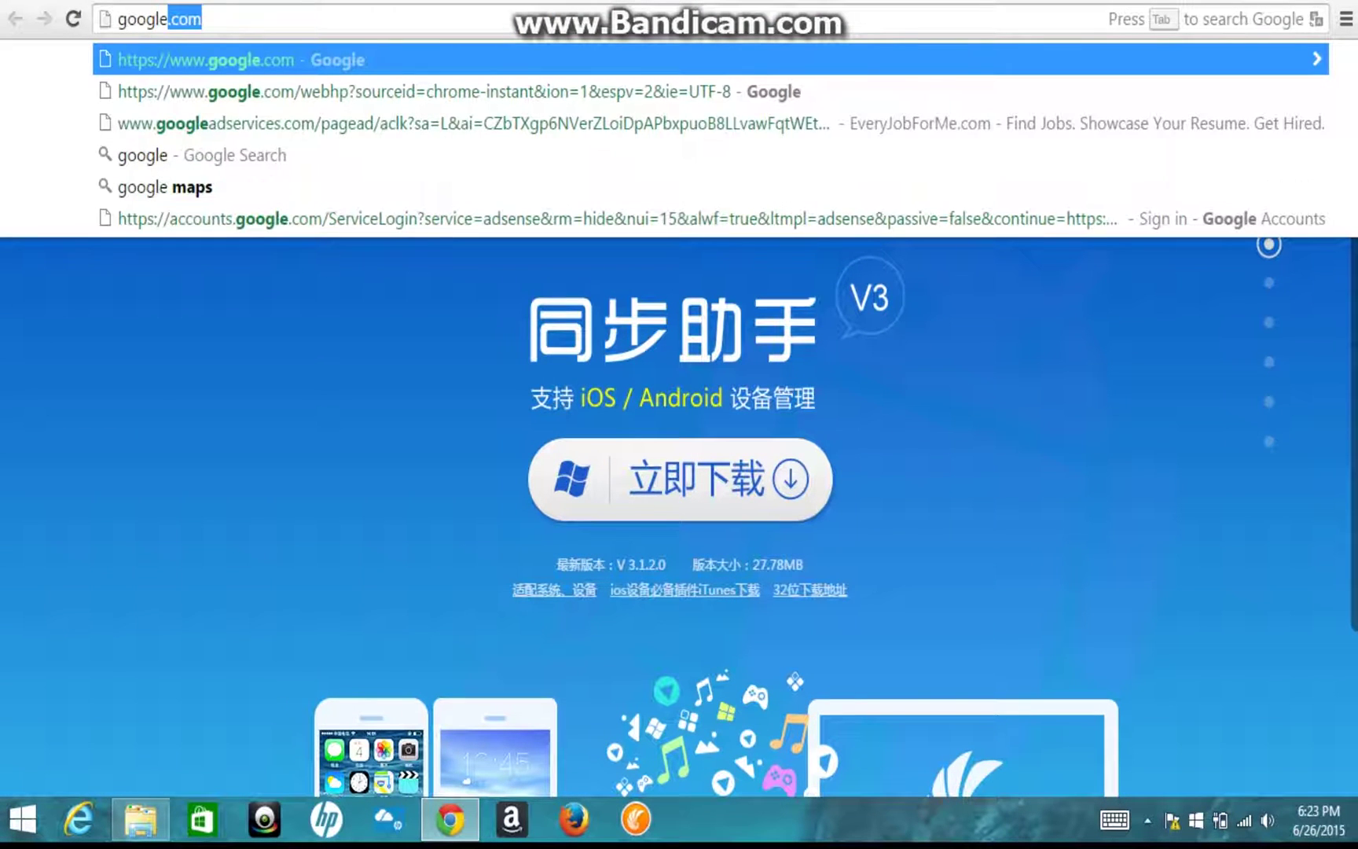
{"action": "type", "text": ".com"}
{"action": "key", "text": "Return"}
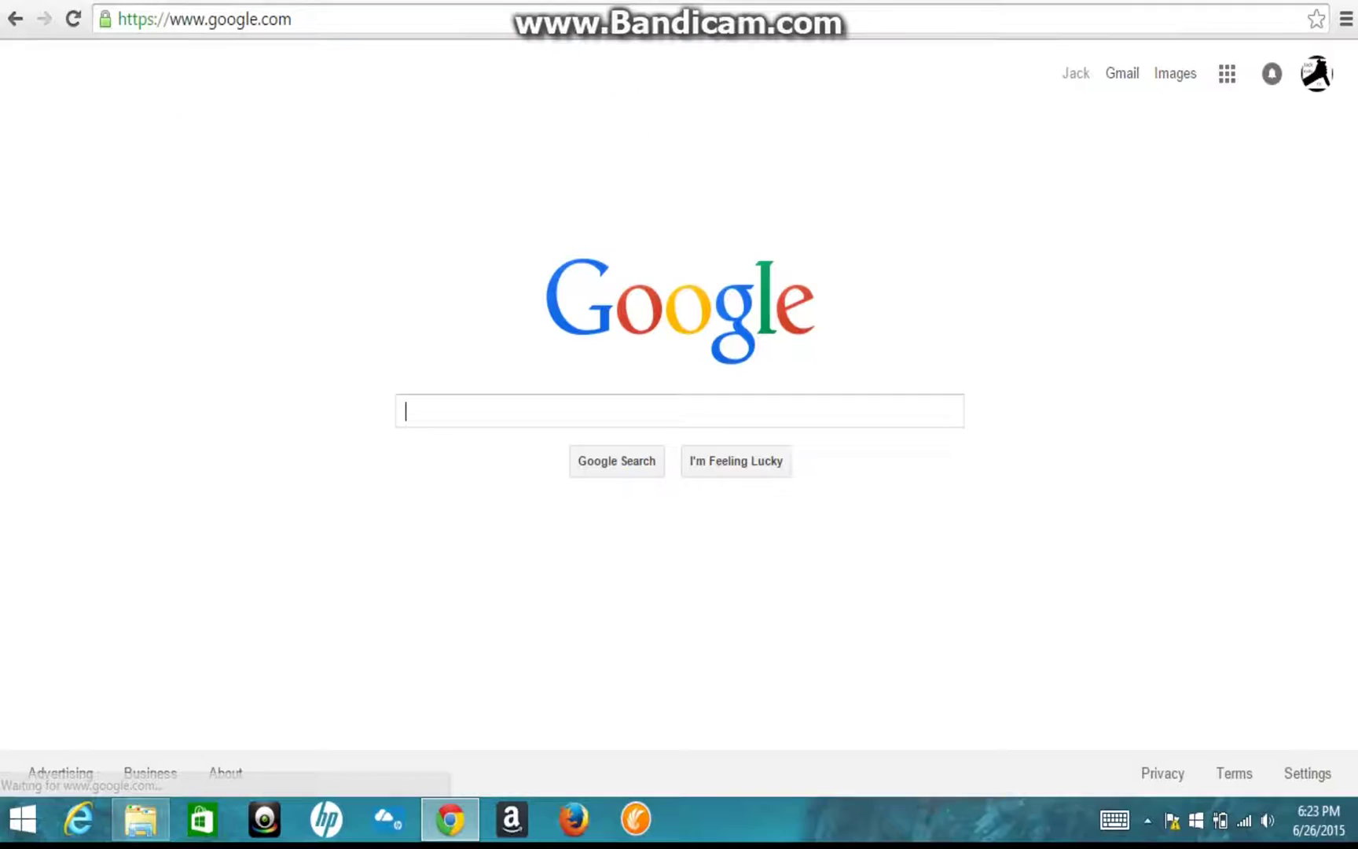
Step: Search Google for 'utoorent' and scroll through the uTorrent results
{"action": "type", "text": "utoorent"}
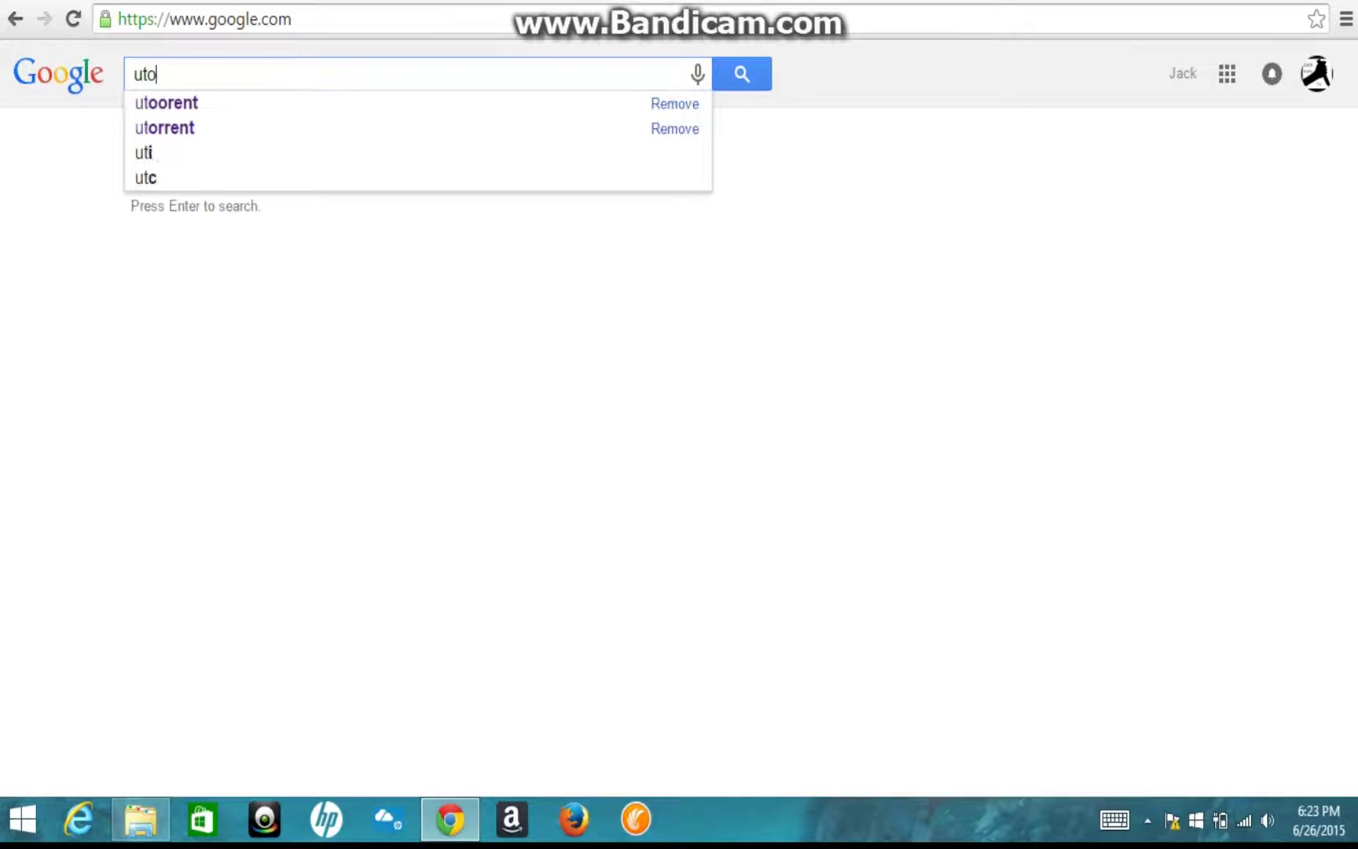
{"action": "key", "text": "Return"}
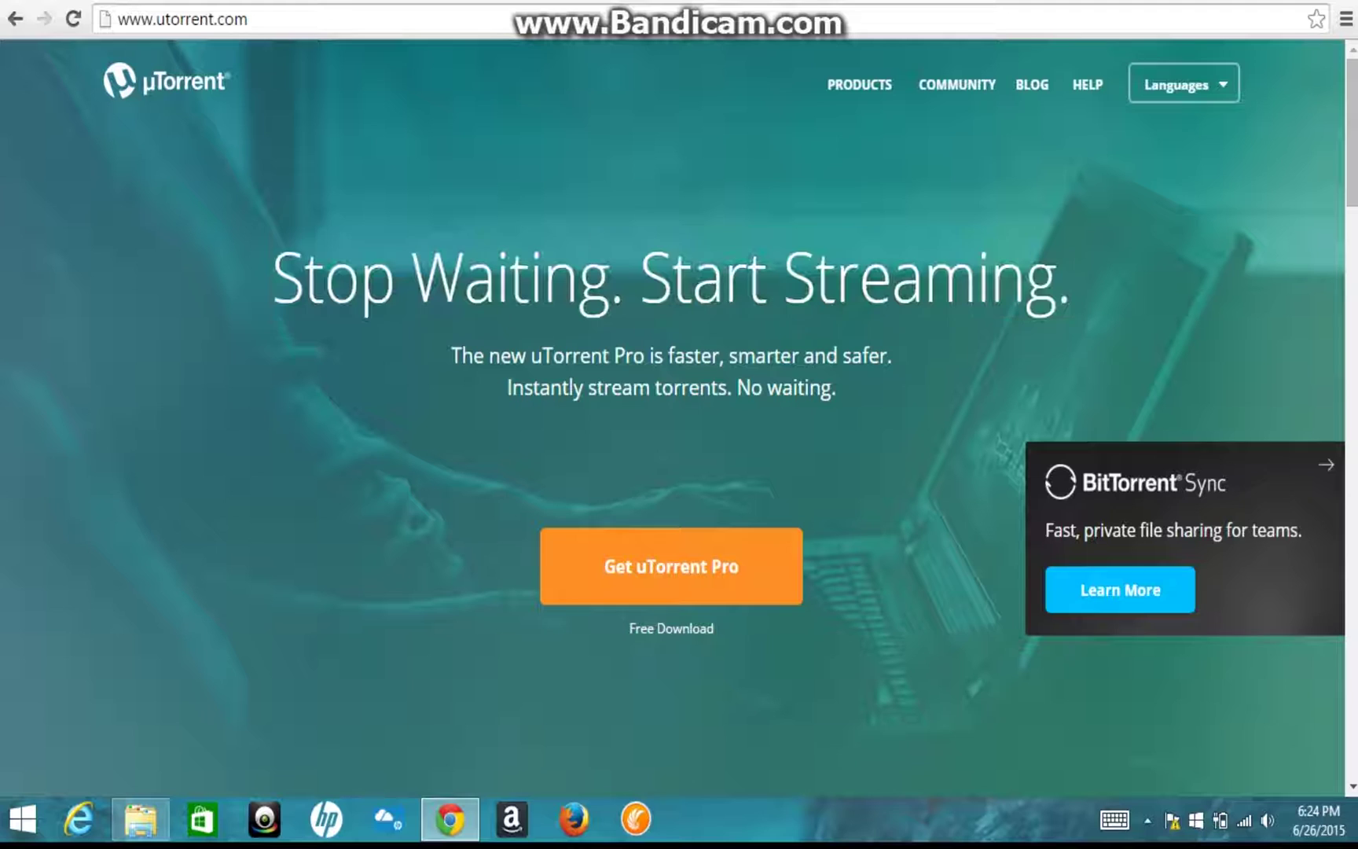
{"action": "scroll", "coordinate": [679, 425], "scroll_direction": "down", "scroll_amount": 3}
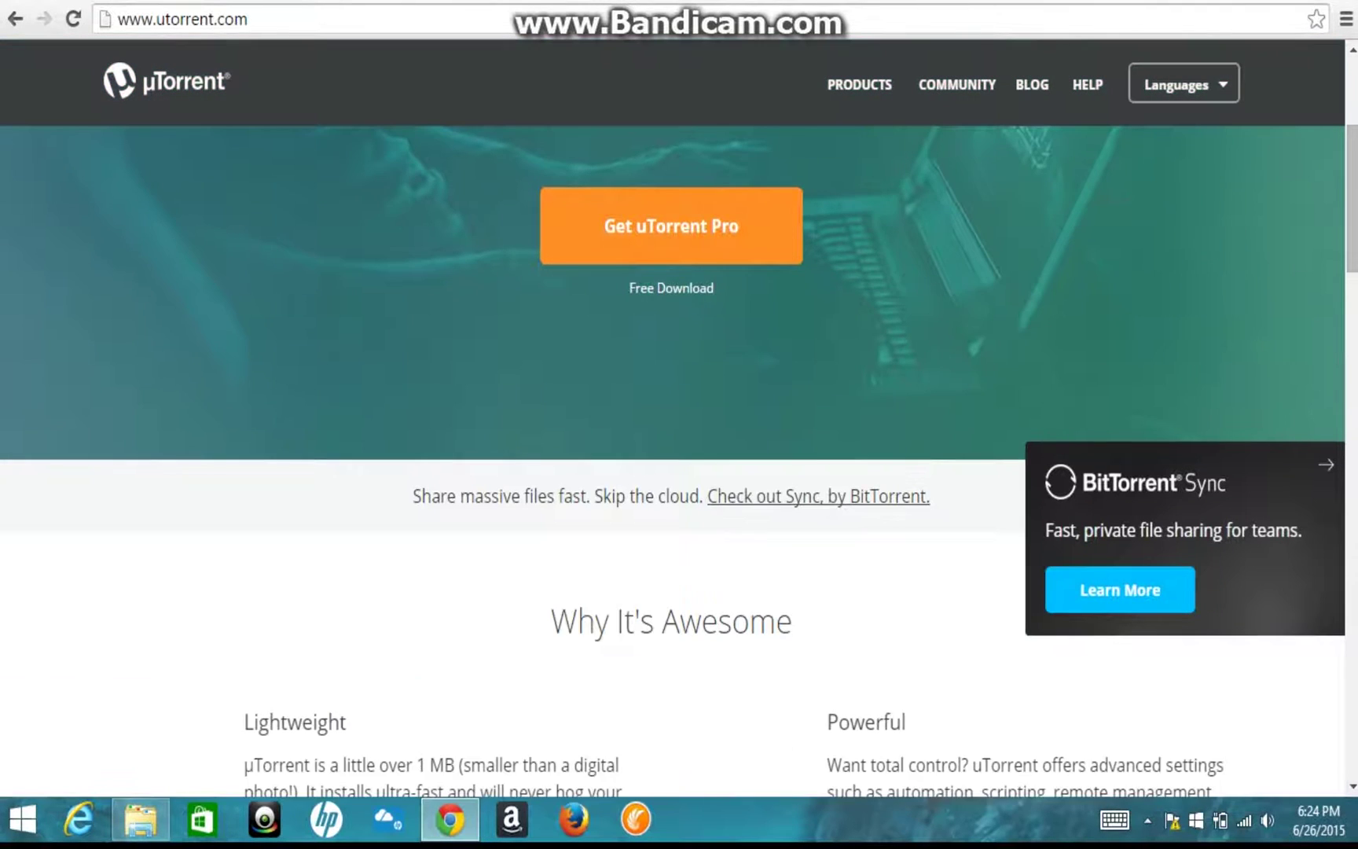
{"action": "scroll", "coordinate": [679, 425], "scroll_direction": "up", "scroll_amount": 3}
{"action": "scroll", "coordinate": [679, 425], "scroll_direction": "down", "scroll_amount": 5}
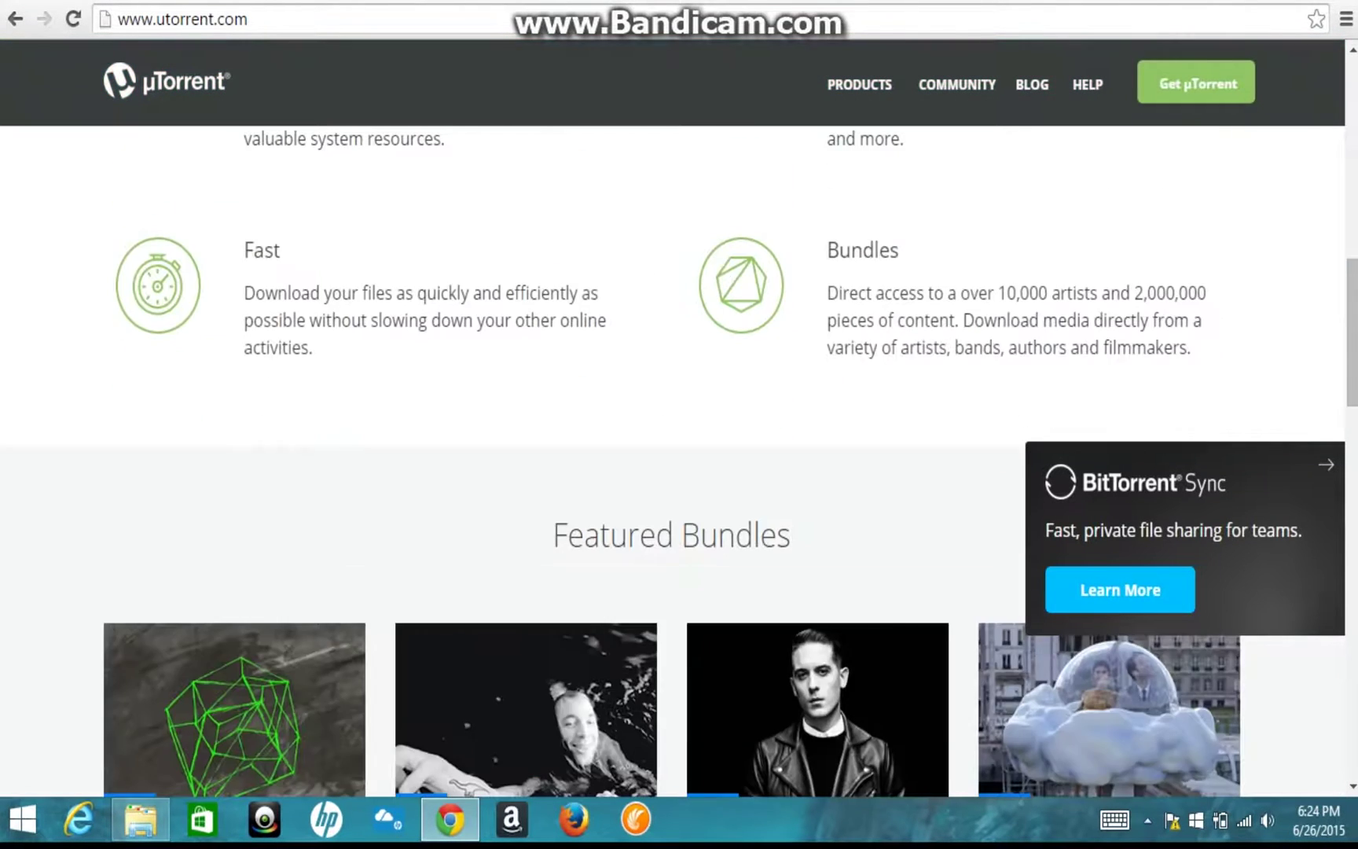
{"action": "scroll", "coordinate": [679, 424], "scroll_direction": "up", "scroll_amount": 1}
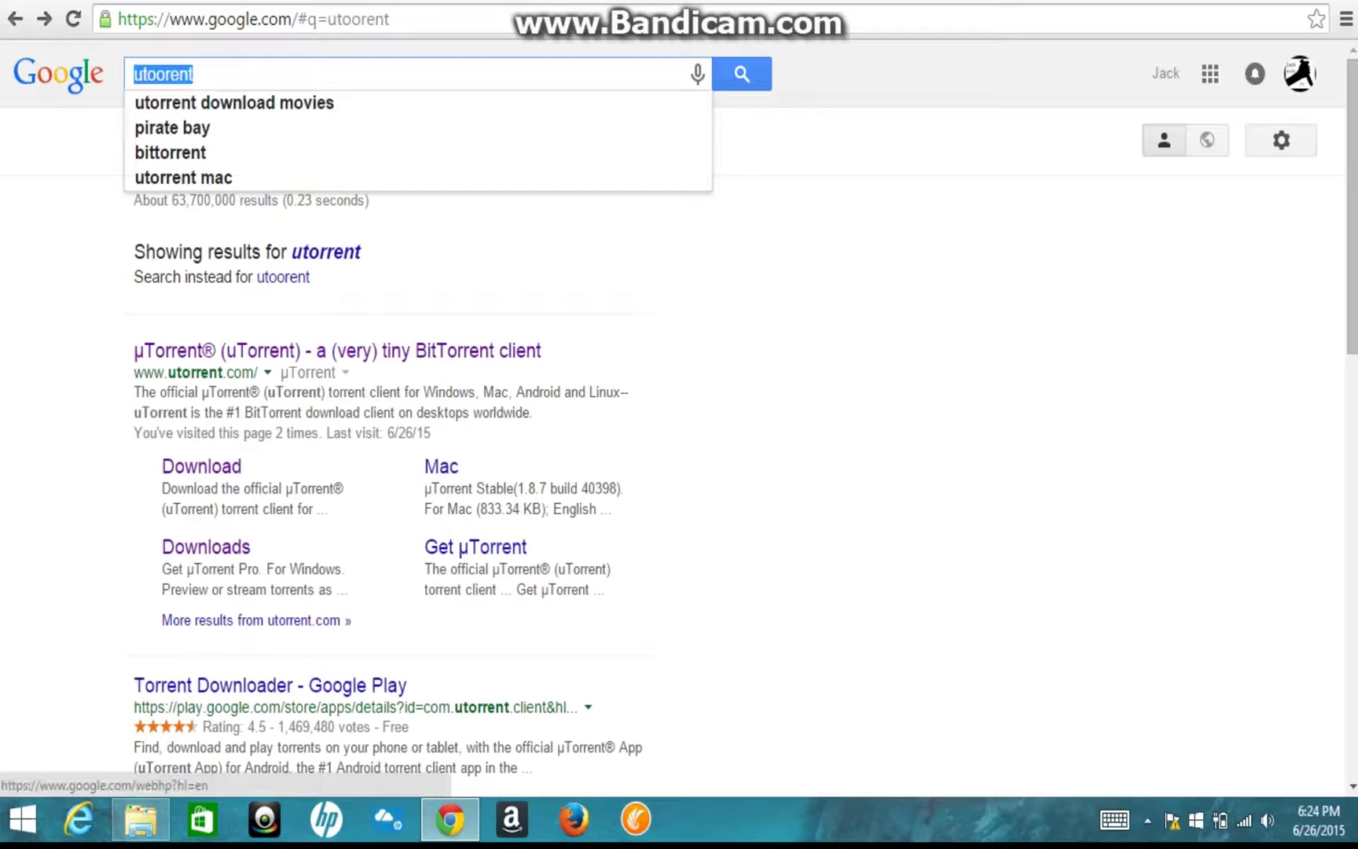
Step: Replace the Google query with 'tribler' and run the search
{"action": "key", "text": "BackSpace"}
{"action": "type", "text": "trib"}
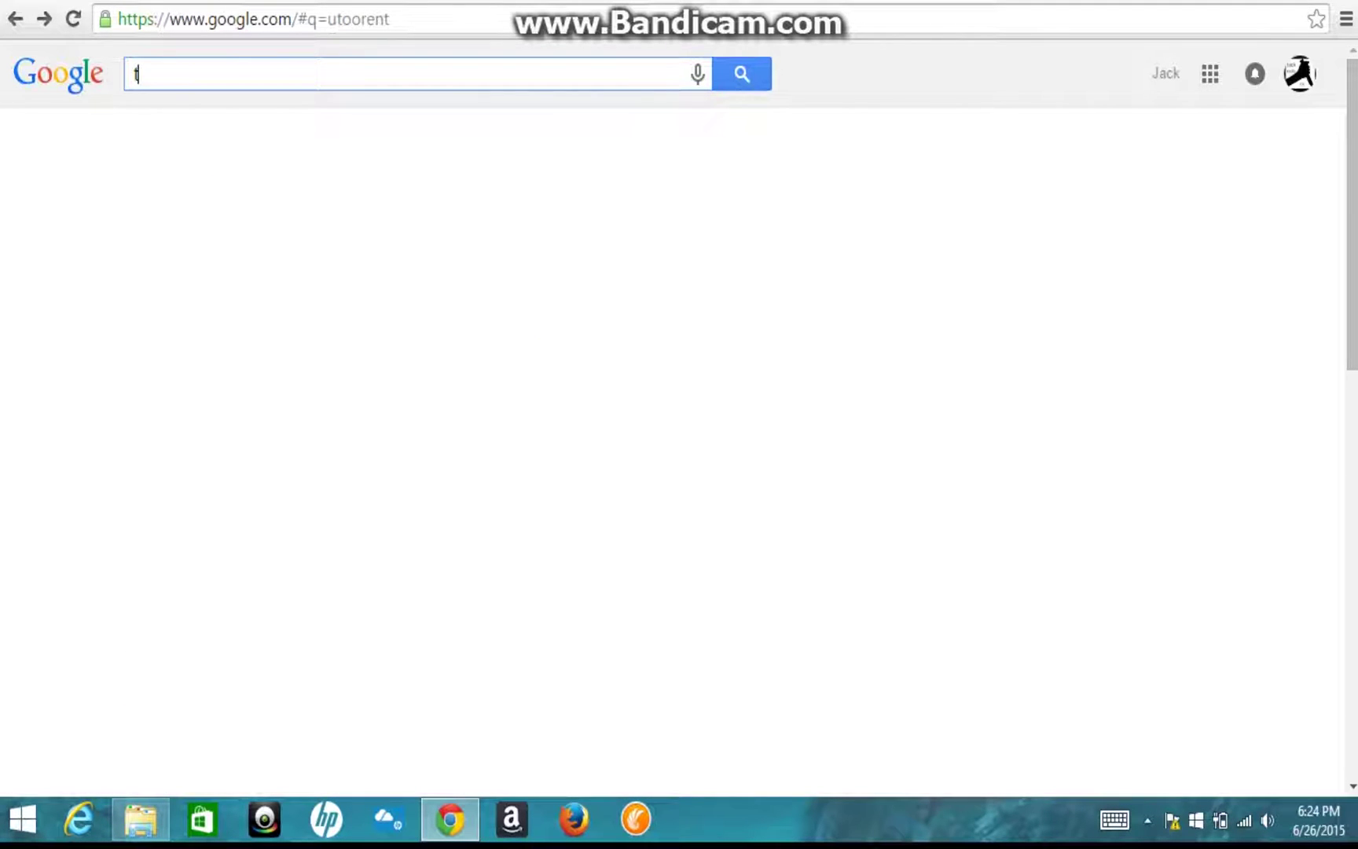
{"action": "type", "text": "ler"}
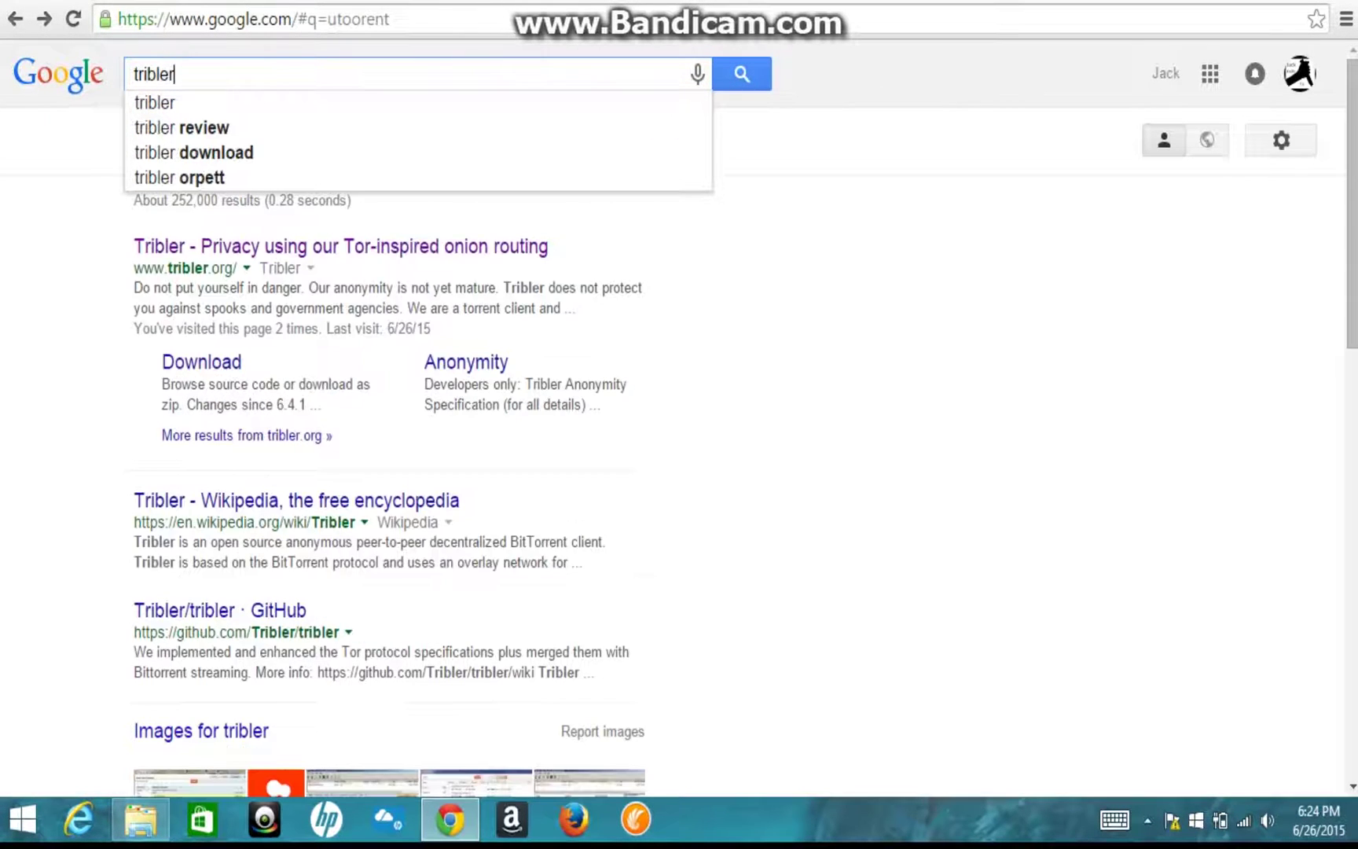
{"action": "key", "text": "Return"}
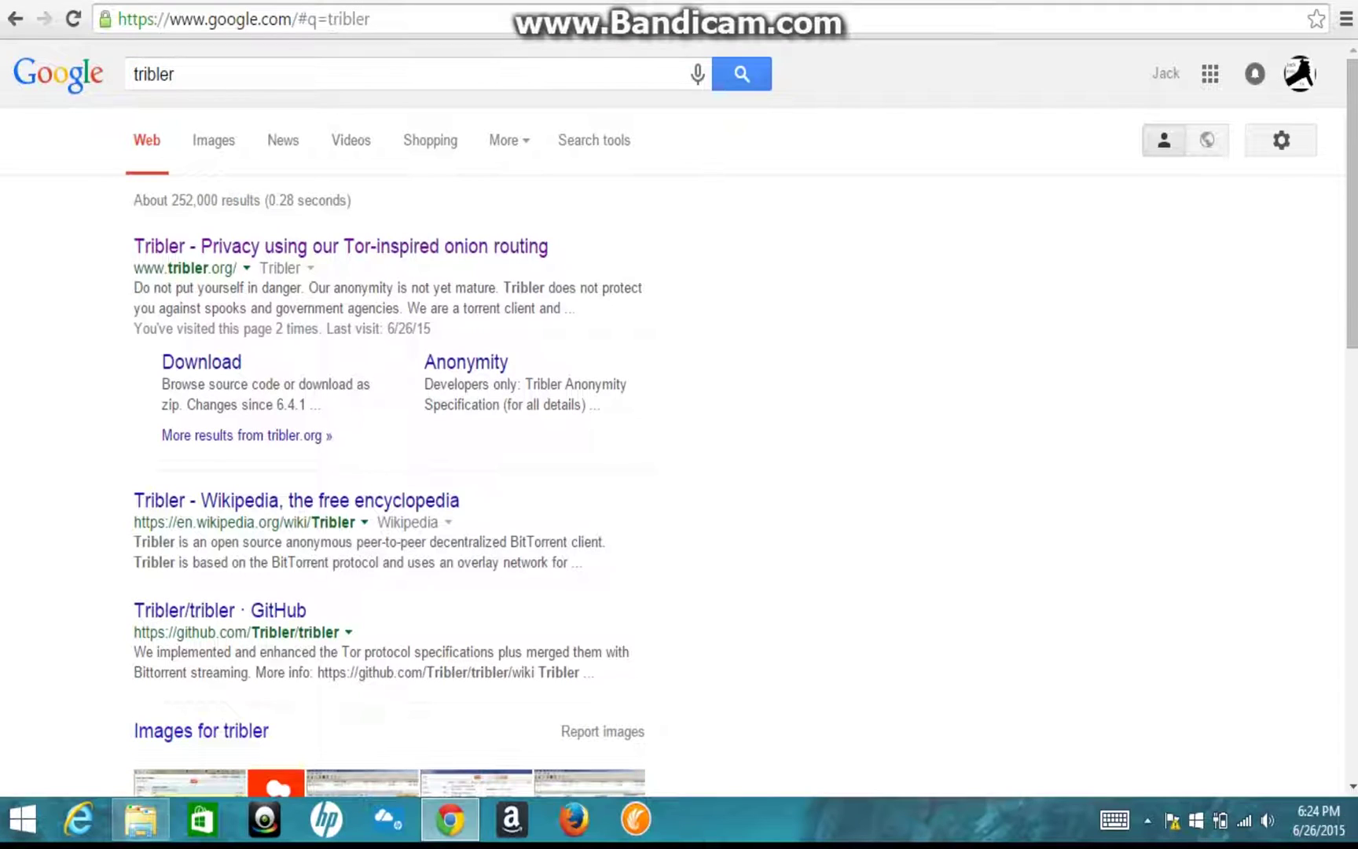
Step: Open the tribler.org site and start the Windows download of Tribler
{"action": "left_click", "coordinate": [340, 246]}
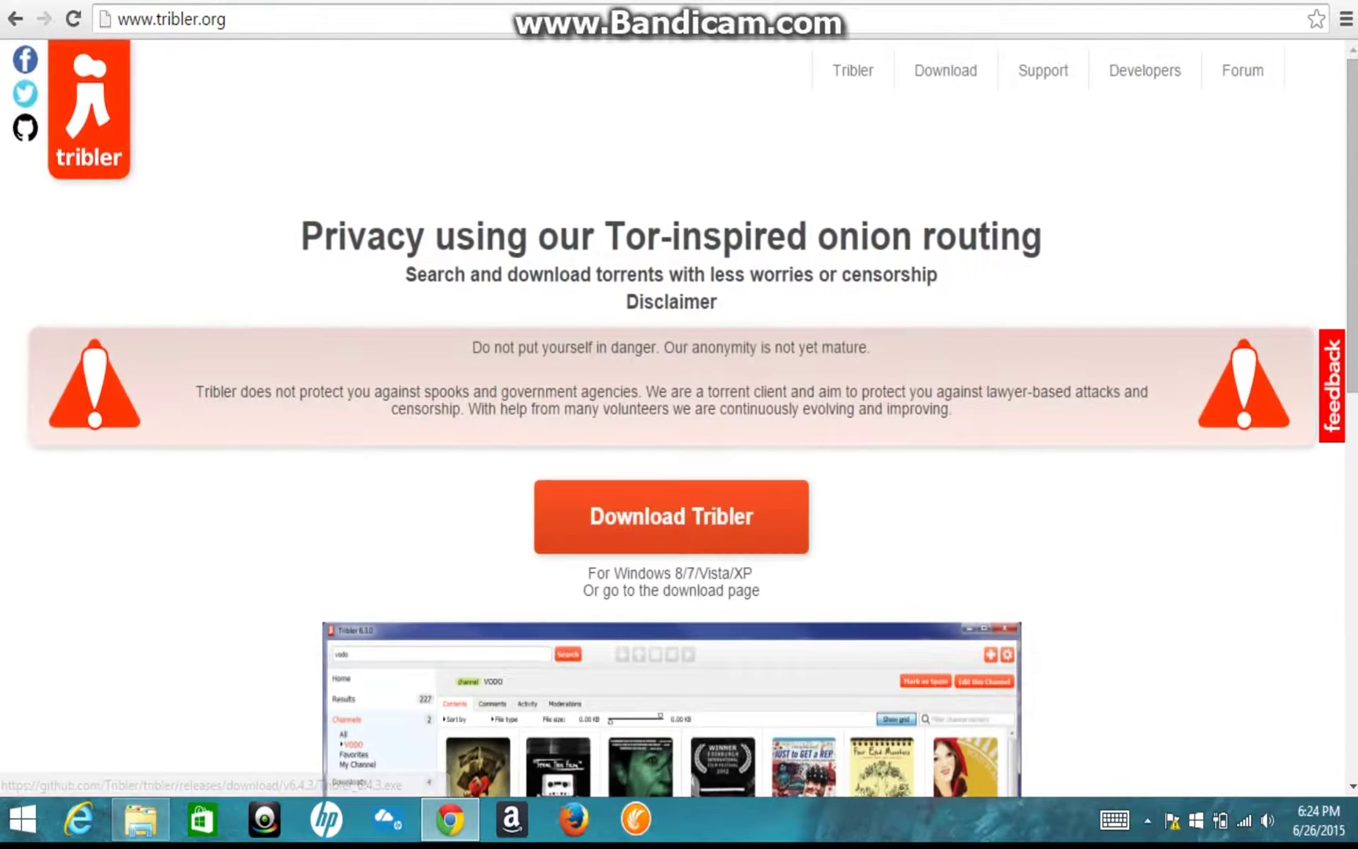
{"action": "scroll", "coordinate": [671, 425], "scroll_direction": "down", "scroll_amount": 1}
{"action": "left_click", "coordinate": [671, 402]}
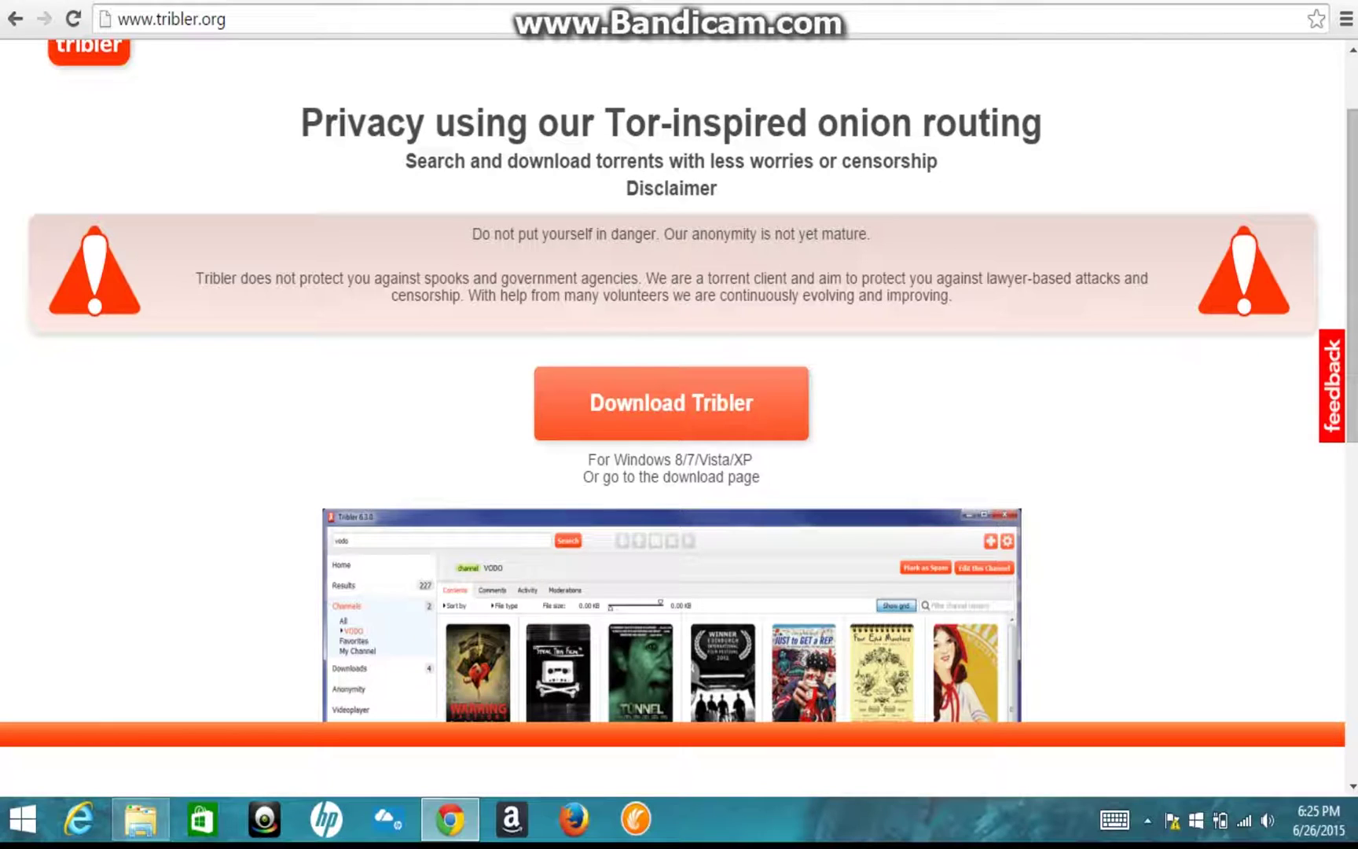
Step: Replace the tribler.org address with 'google' to return to Google's home page
{"action": "key", "text": "ctrl+l"}
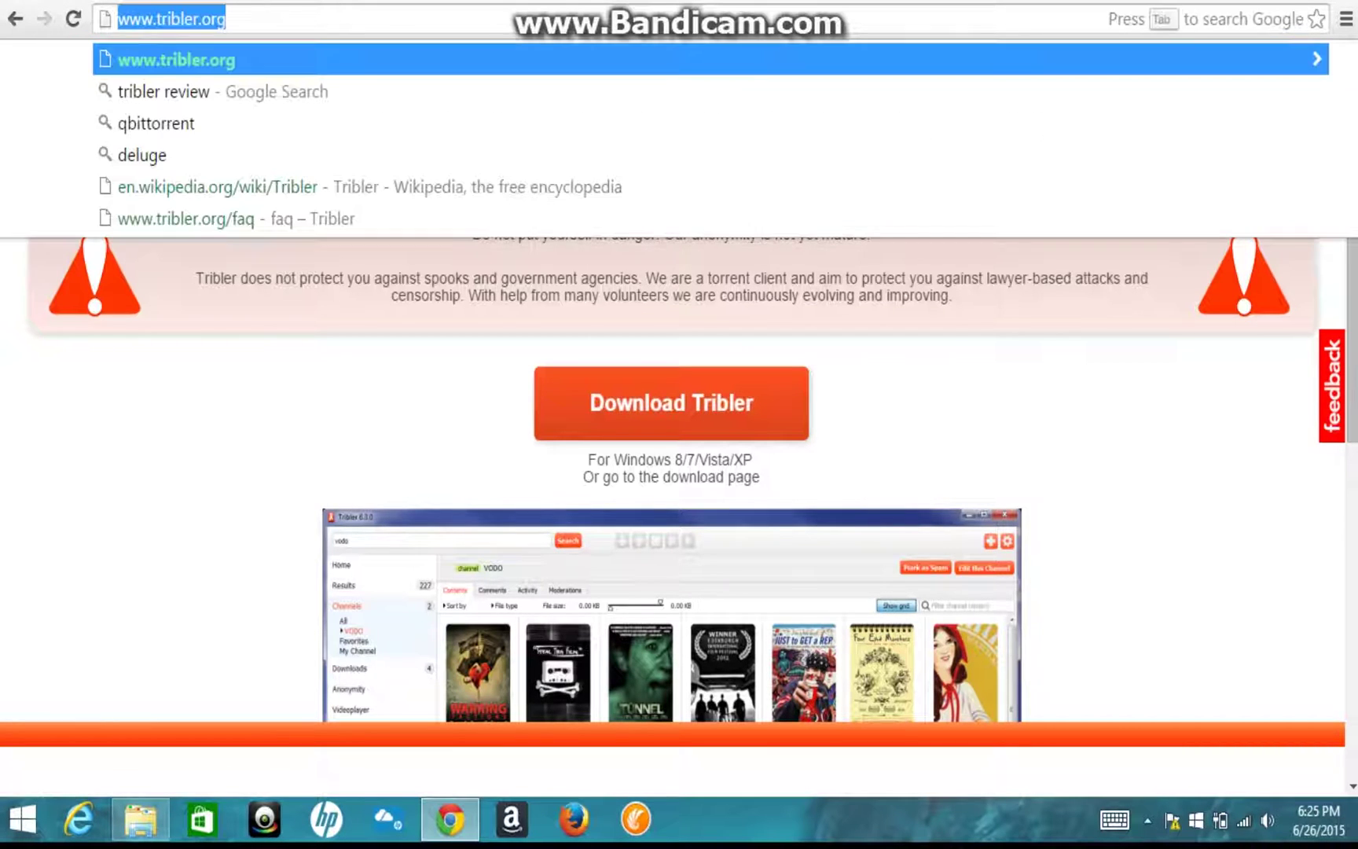
{"action": "key", "text": "BackSpace"}
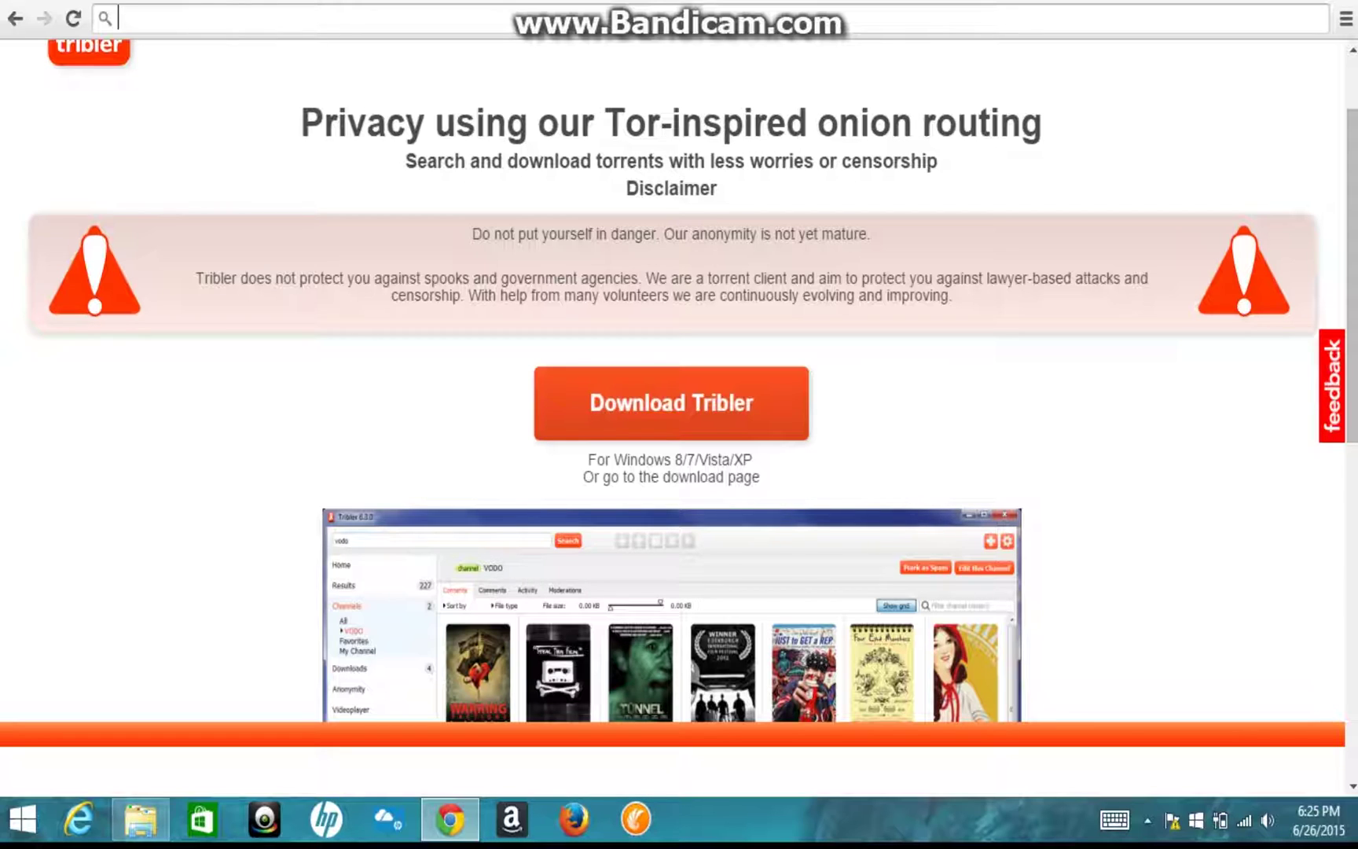
{"action": "type", "text": "goo"}
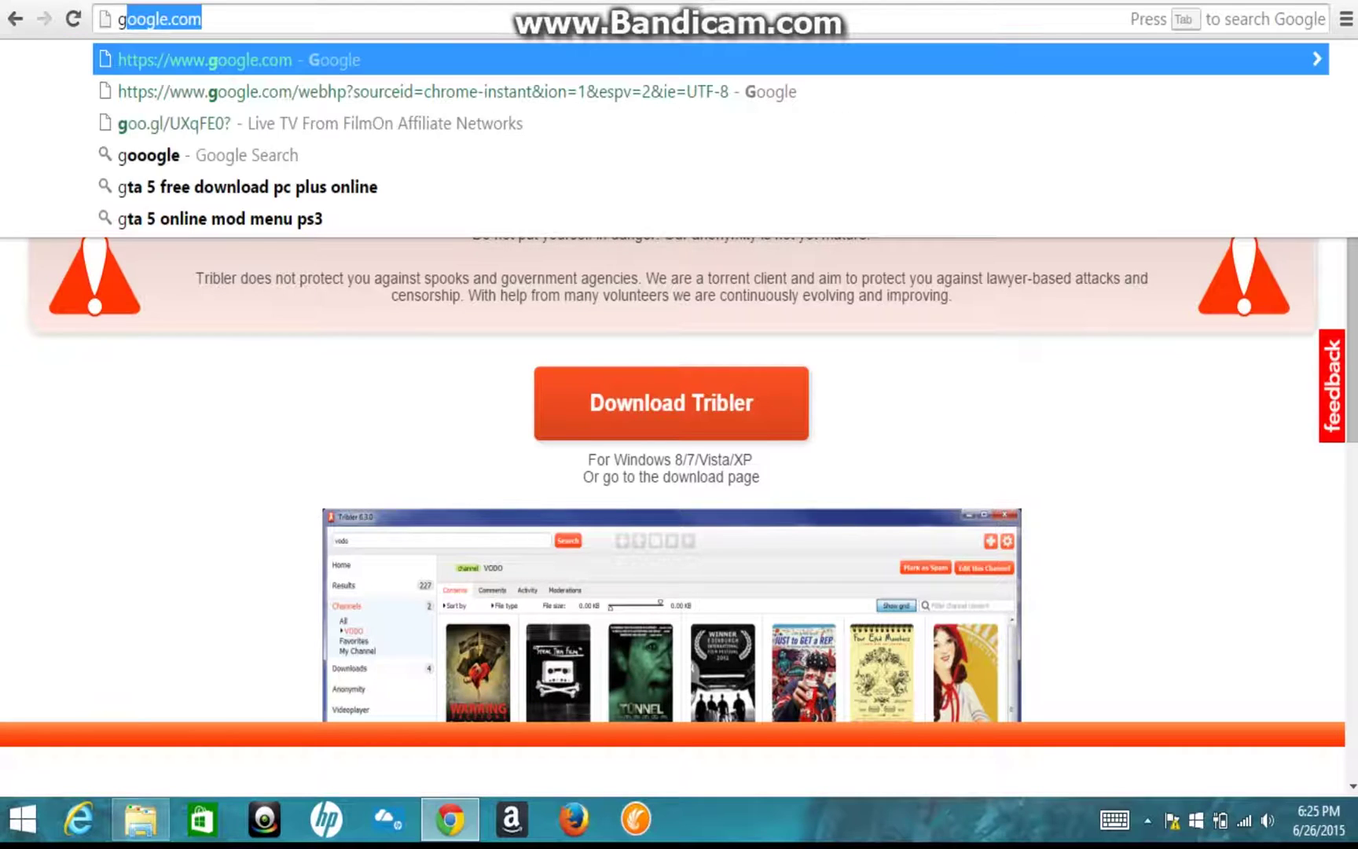
{"action": "type", "text": "gle"}
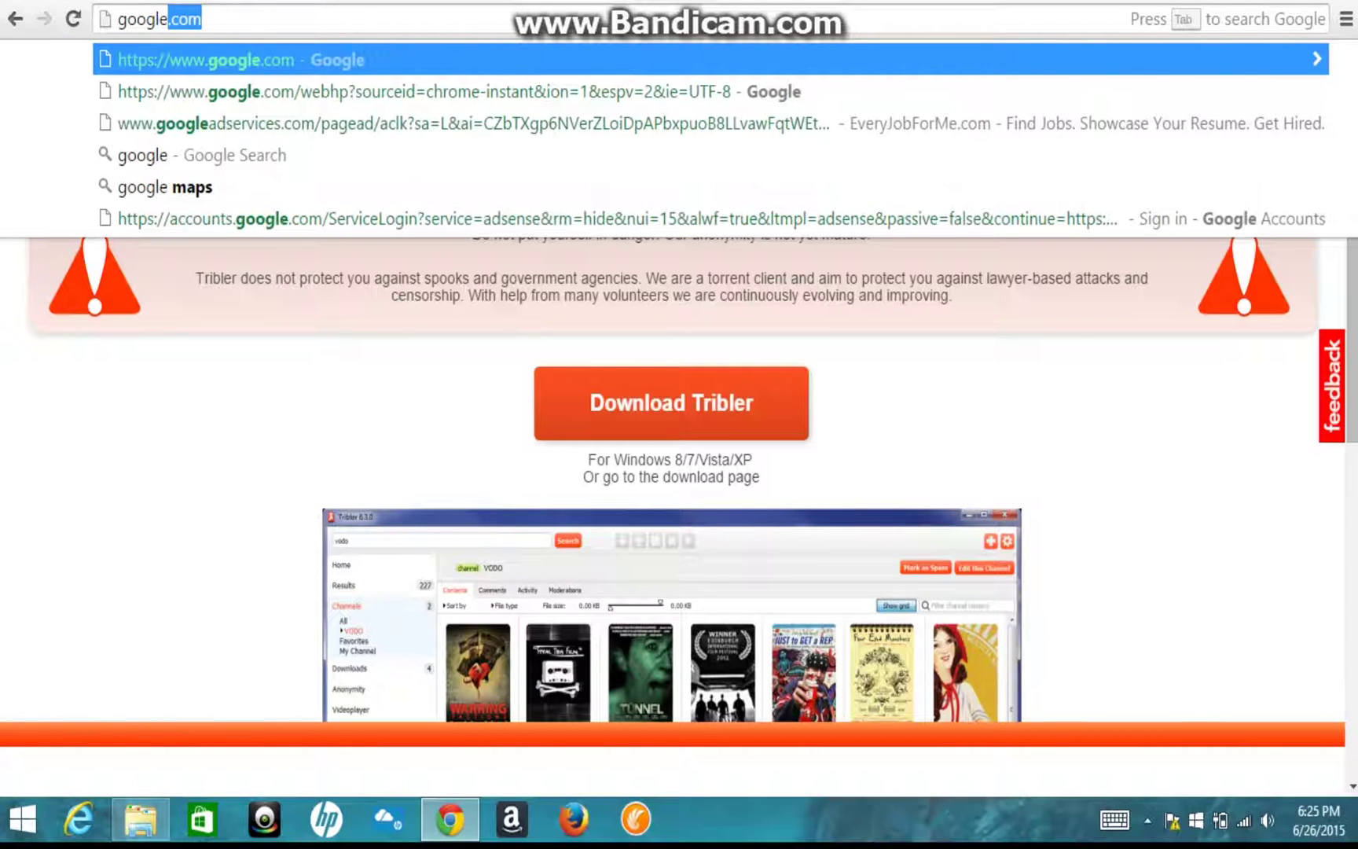
{"action": "key", "text": "Return"}
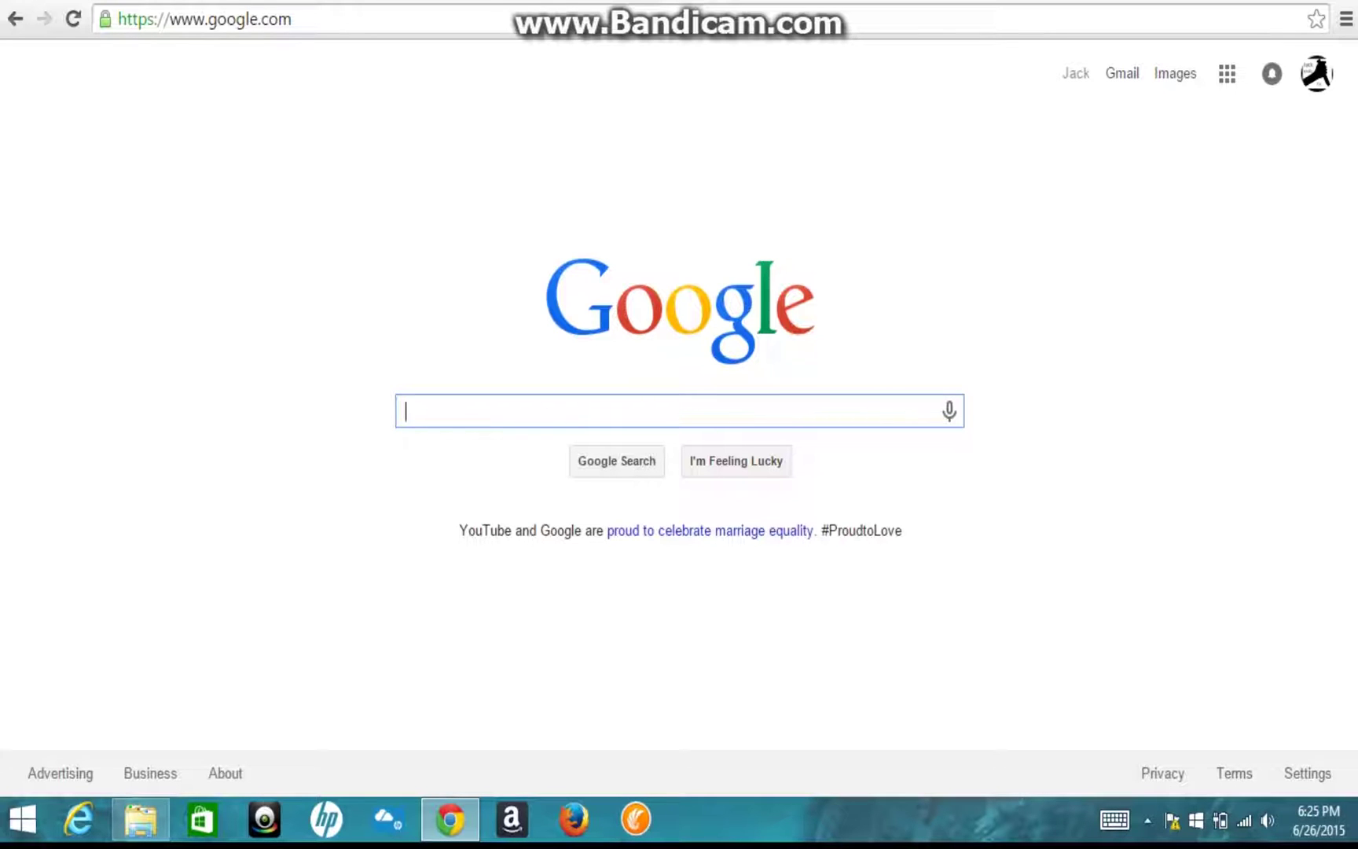
Step: Search 'itunes ringtones torrent' and select the iPhone-Ringtones=600+ (BX) result title
{"action": "type", "text": "i"}
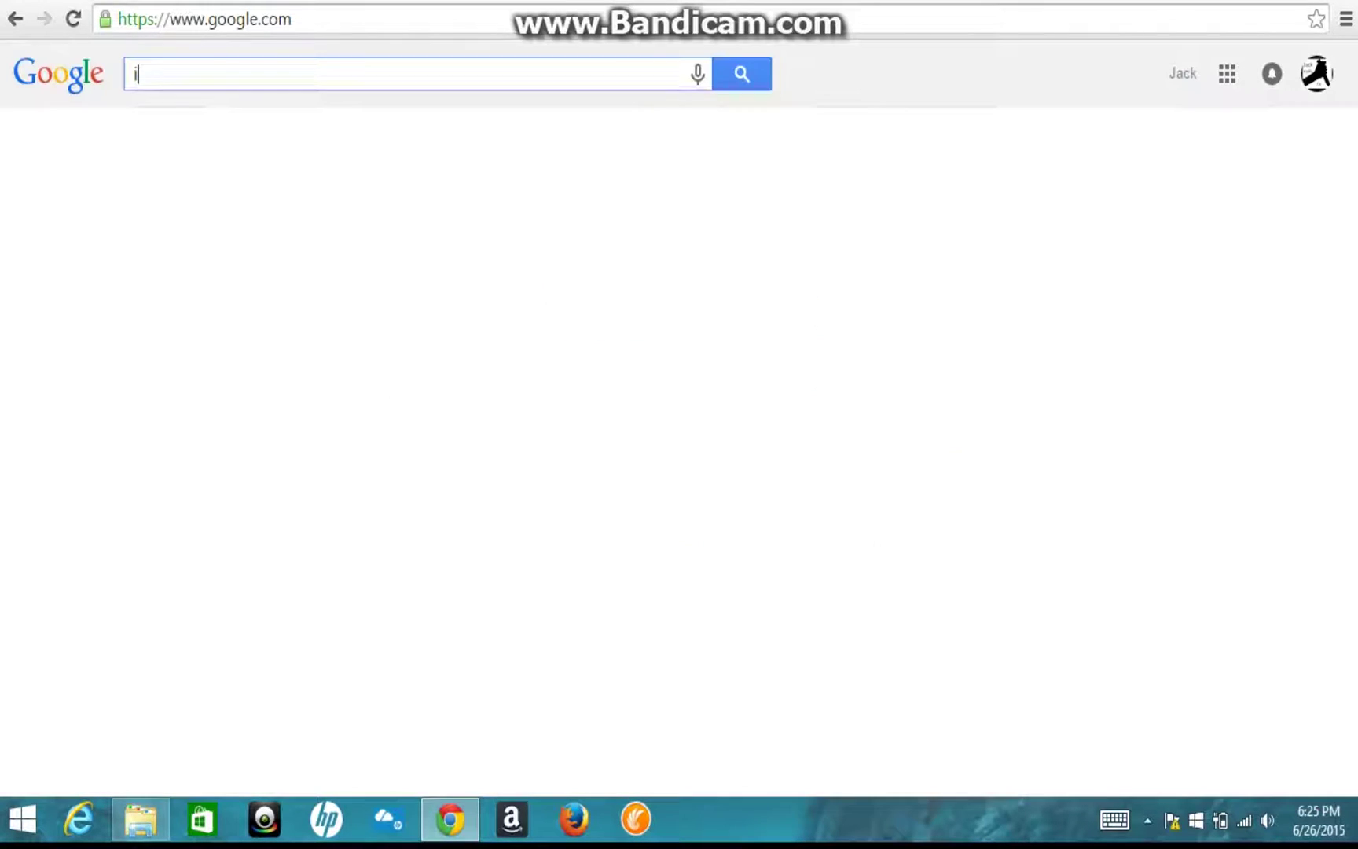
{"action": "type", "text": "tunes "}
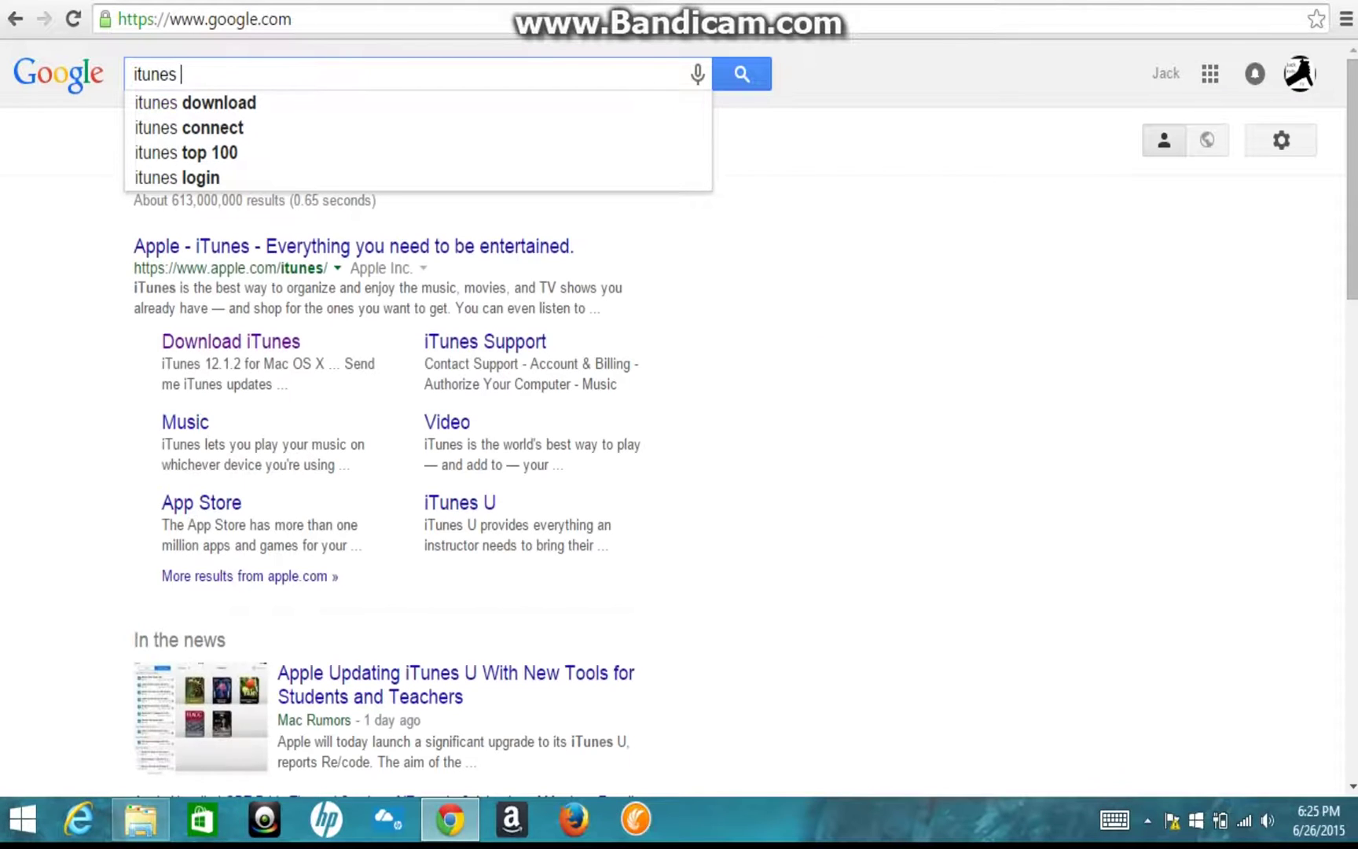
{"action": "type", "text": "ri"}
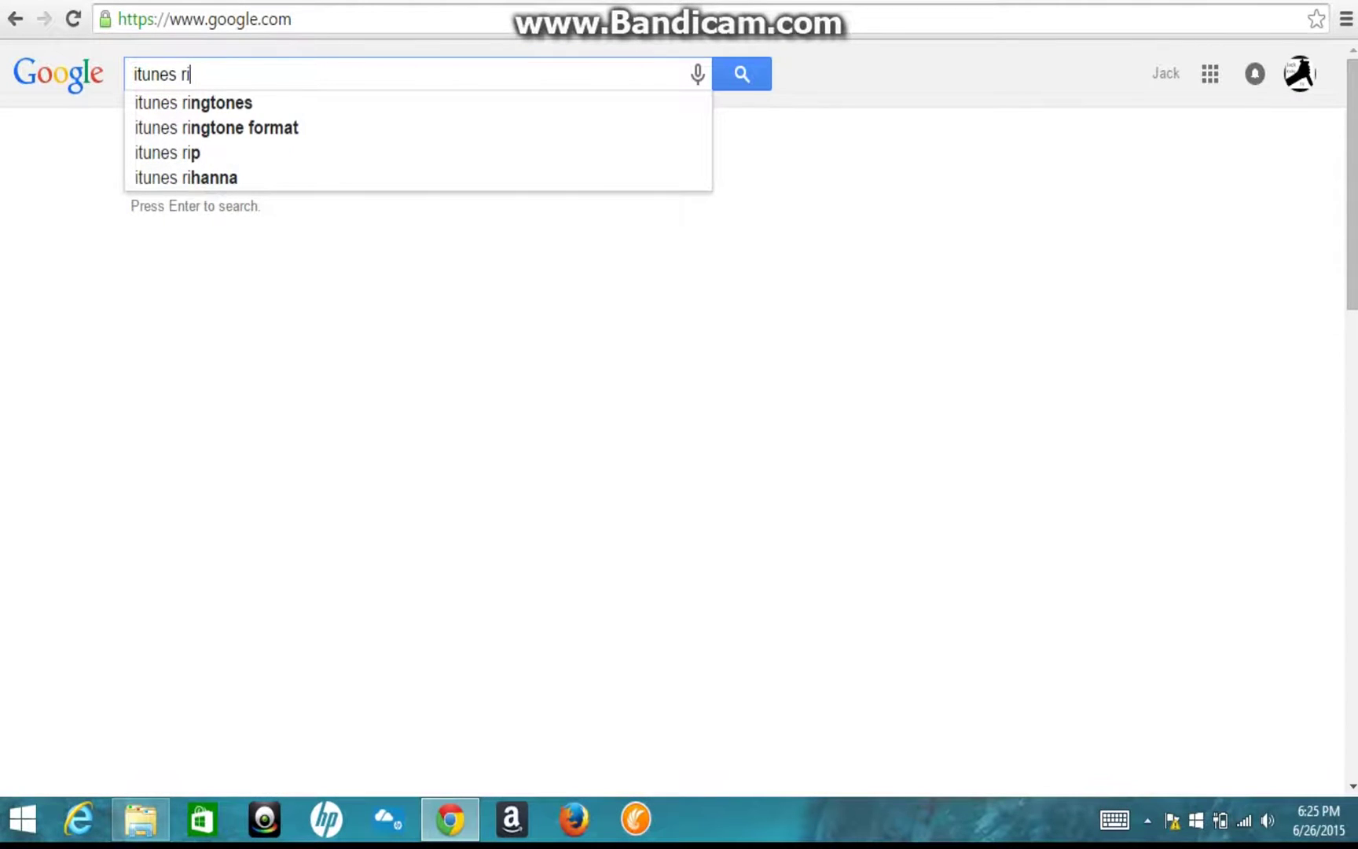
{"action": "type", "text": "ngtones "}
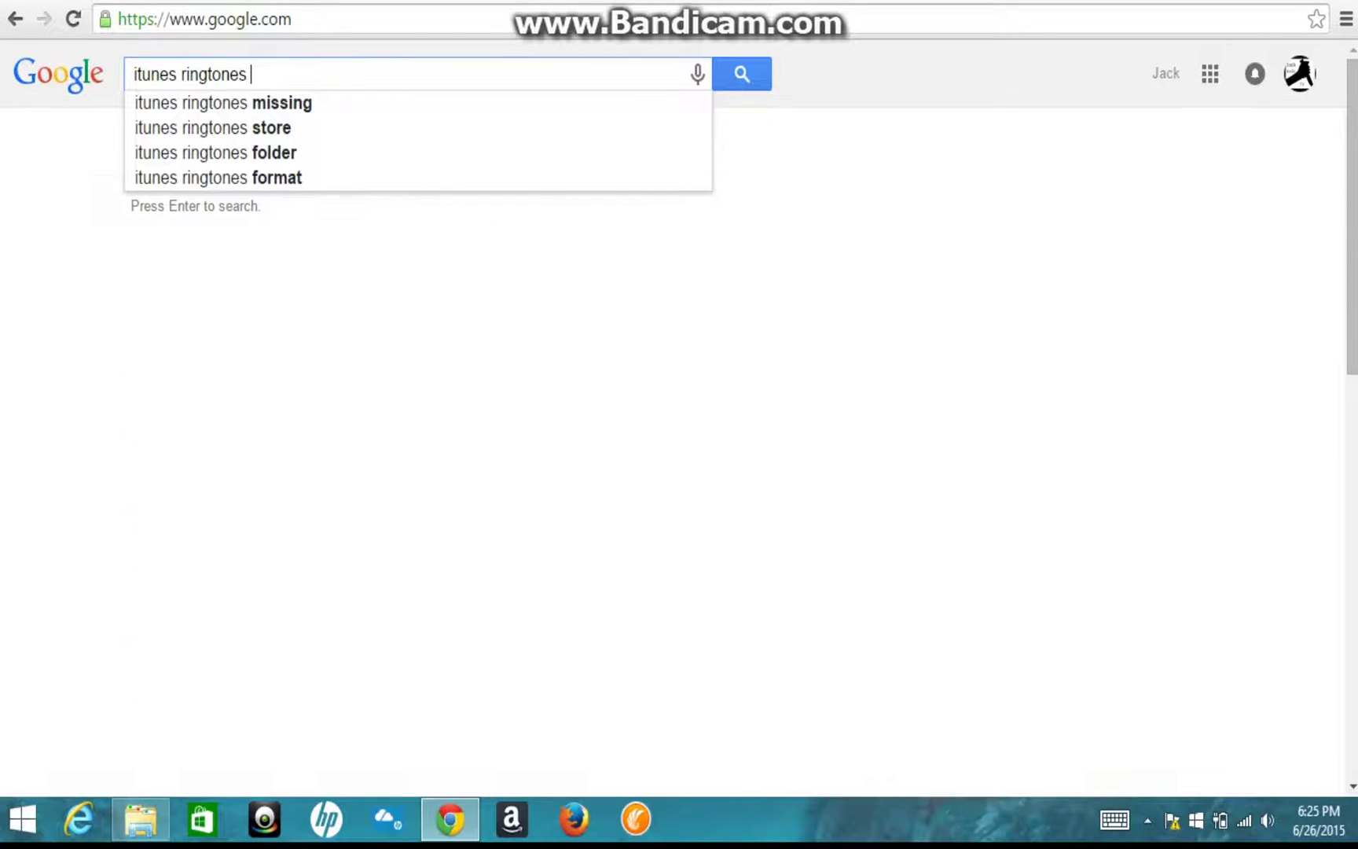
{"action": "type", "text": "torrent"}
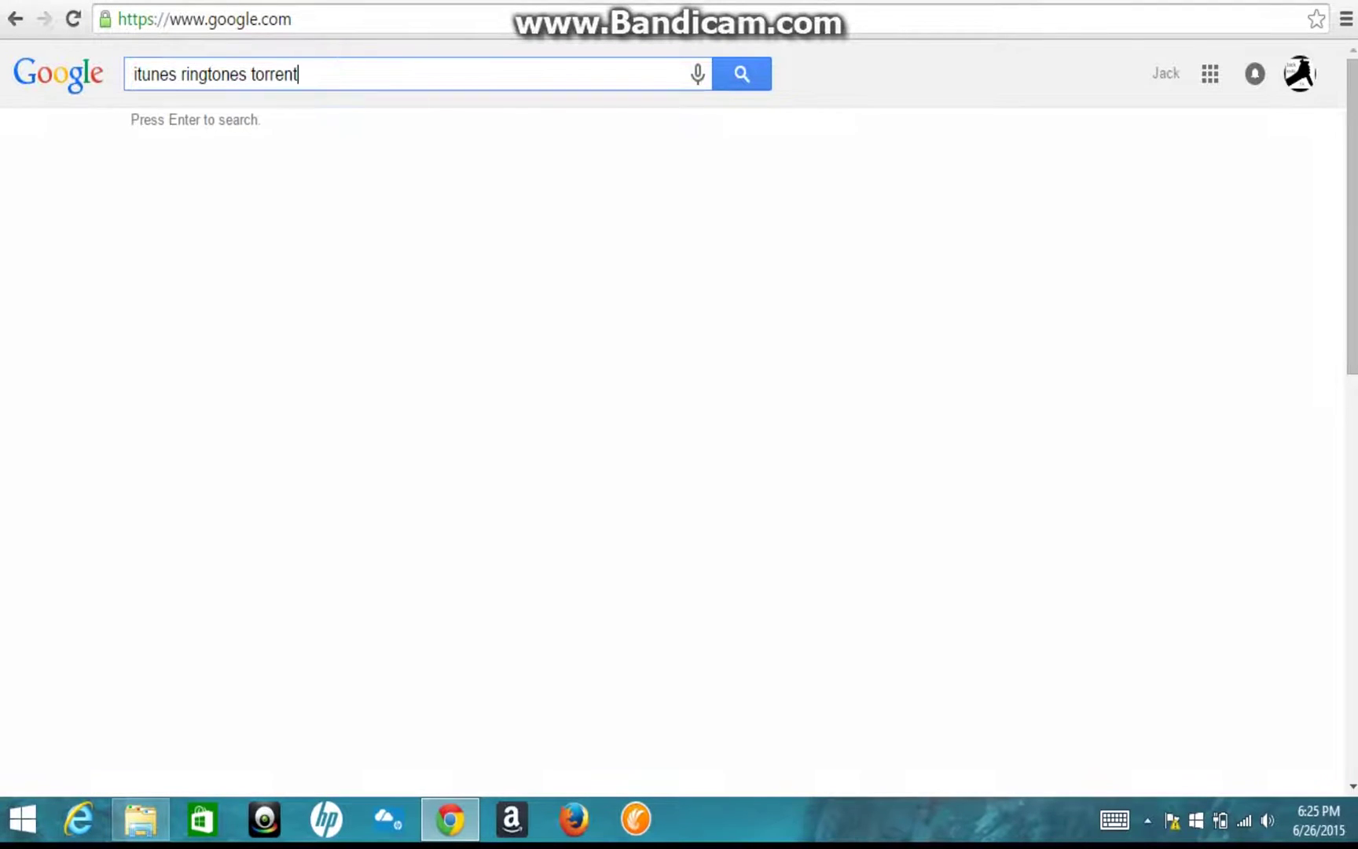
{"action": "key", "text": "Return"}
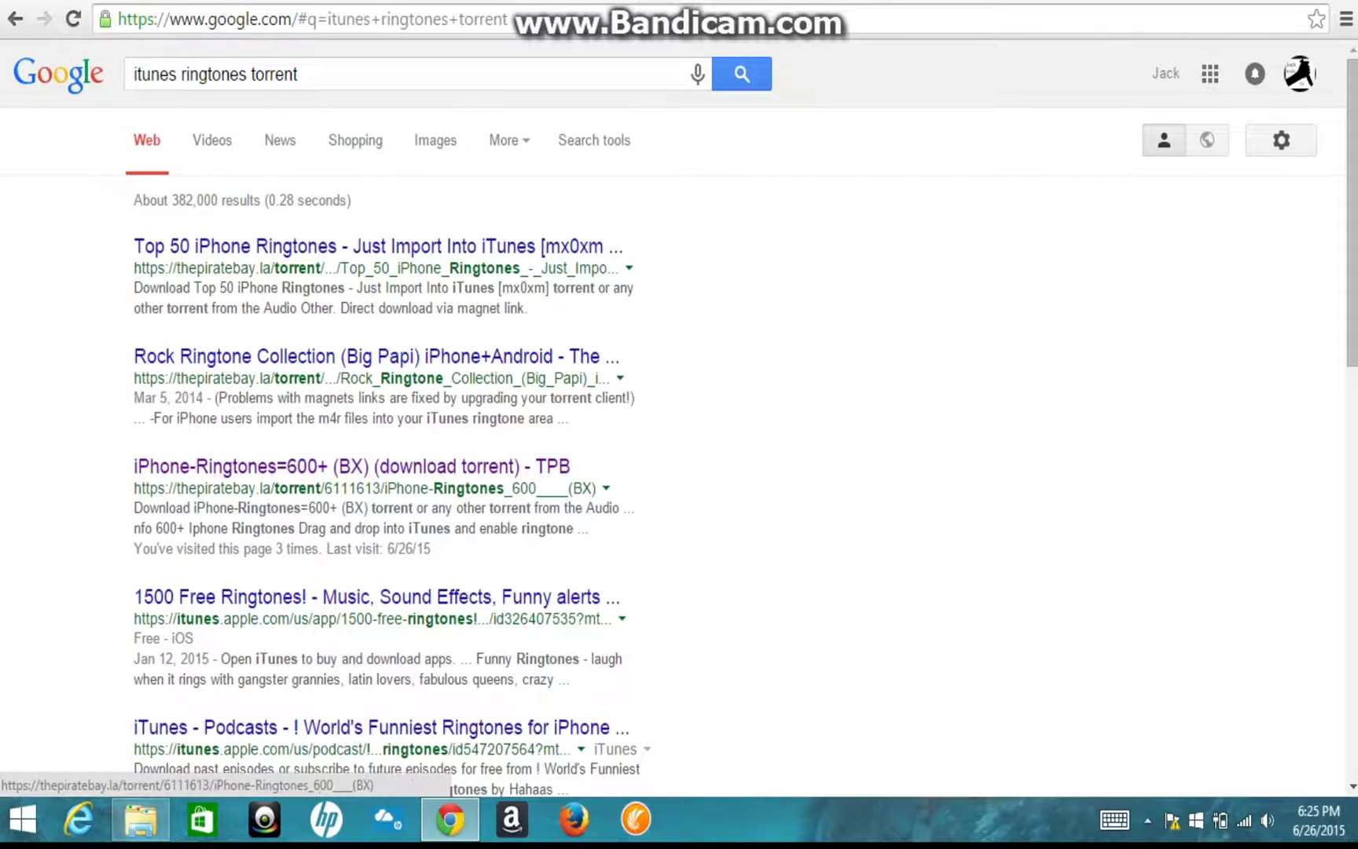
{"action": "scroll", "coordinate": [378, 244], "scroll_direction": "down", "scroll_amount": 1}
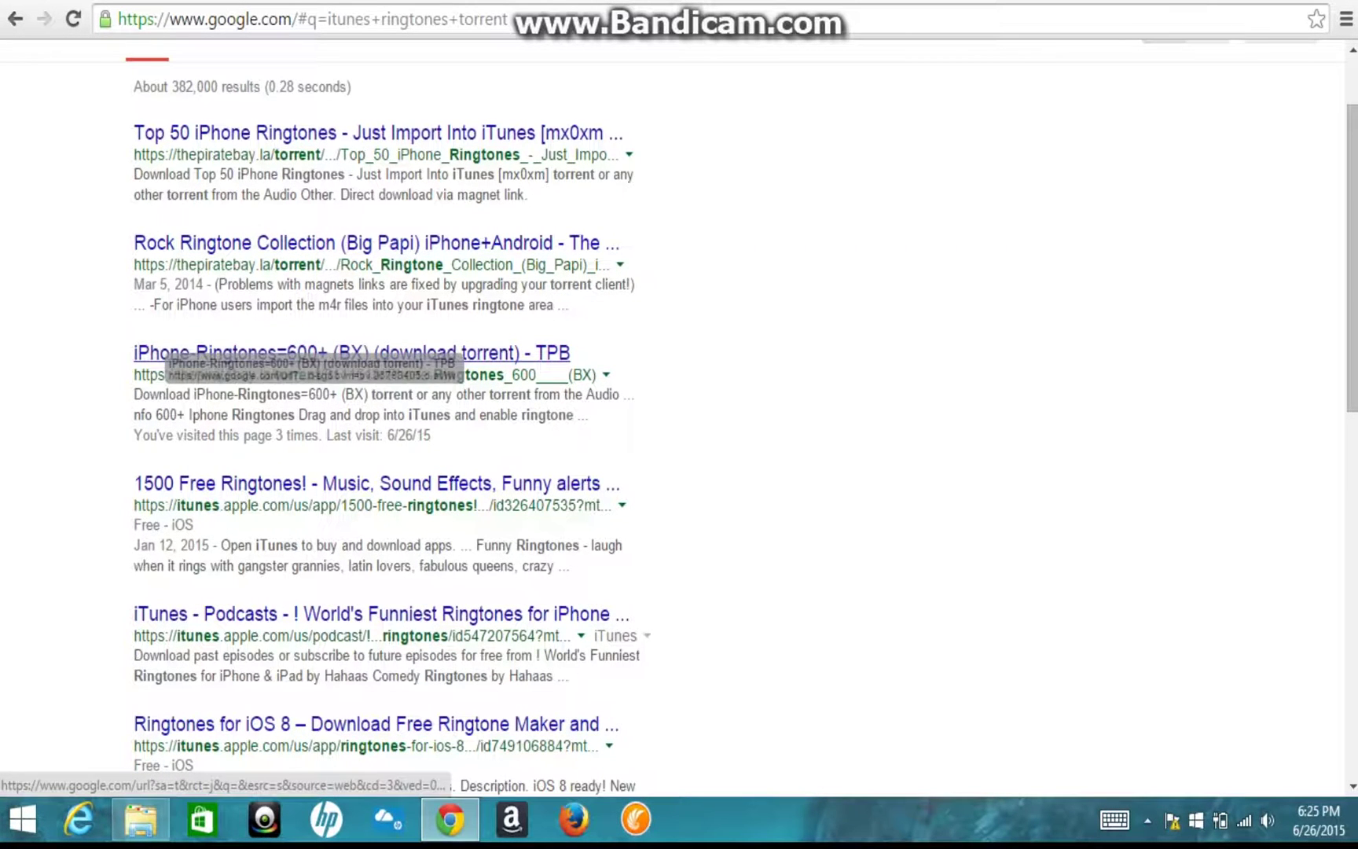
{"action": "left_click_drag", "start_coordinate": [134, 353], "coordinate": [574, 354]}
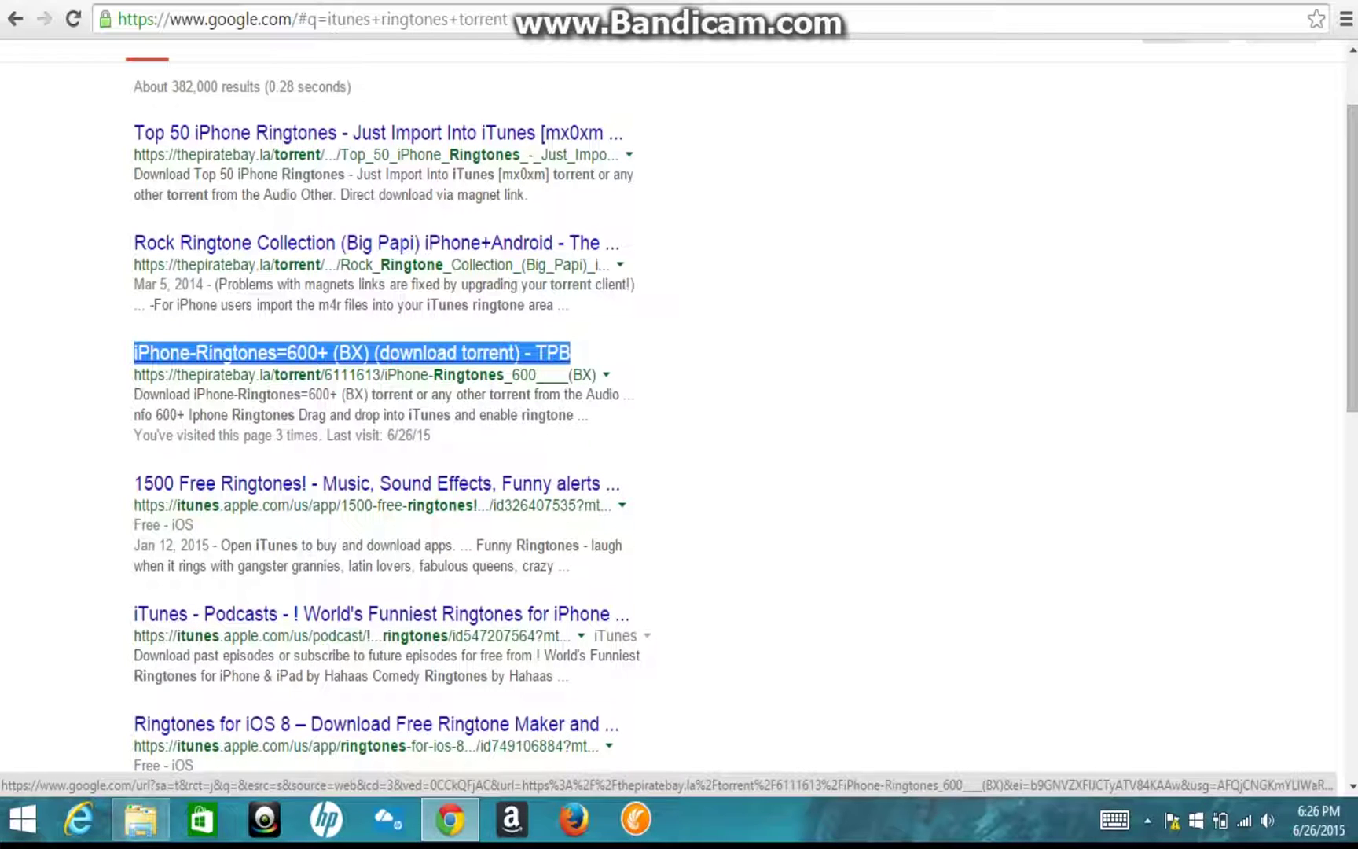
Step: Open the iPhone-Ringtones=600+ (BX) torrent page and request its magnet link
{"action": "key", "text": "Return"}
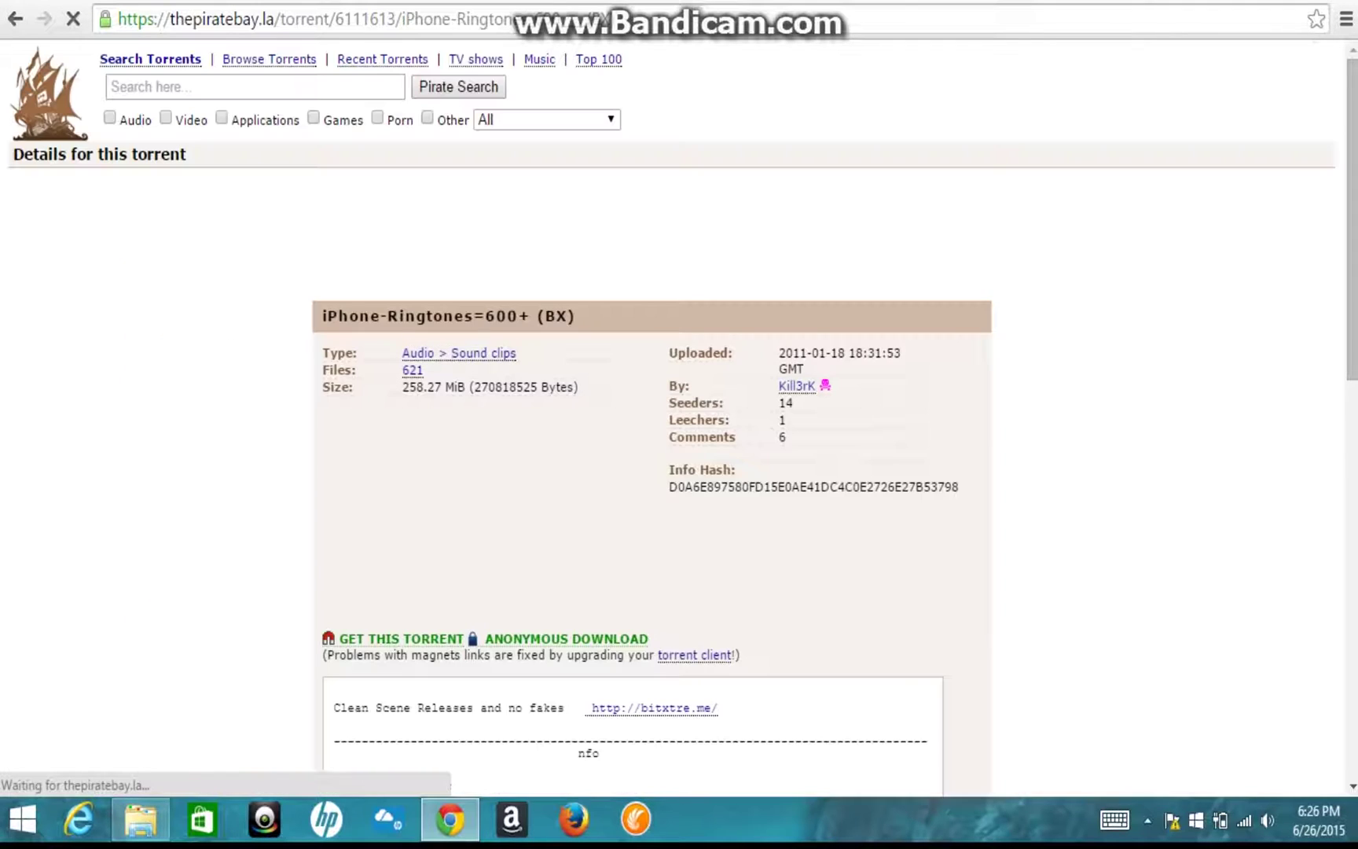
{"action": "scroll", "coordinate": [668, 409], "scroll_direction": "down", "scroll_amount": 3}
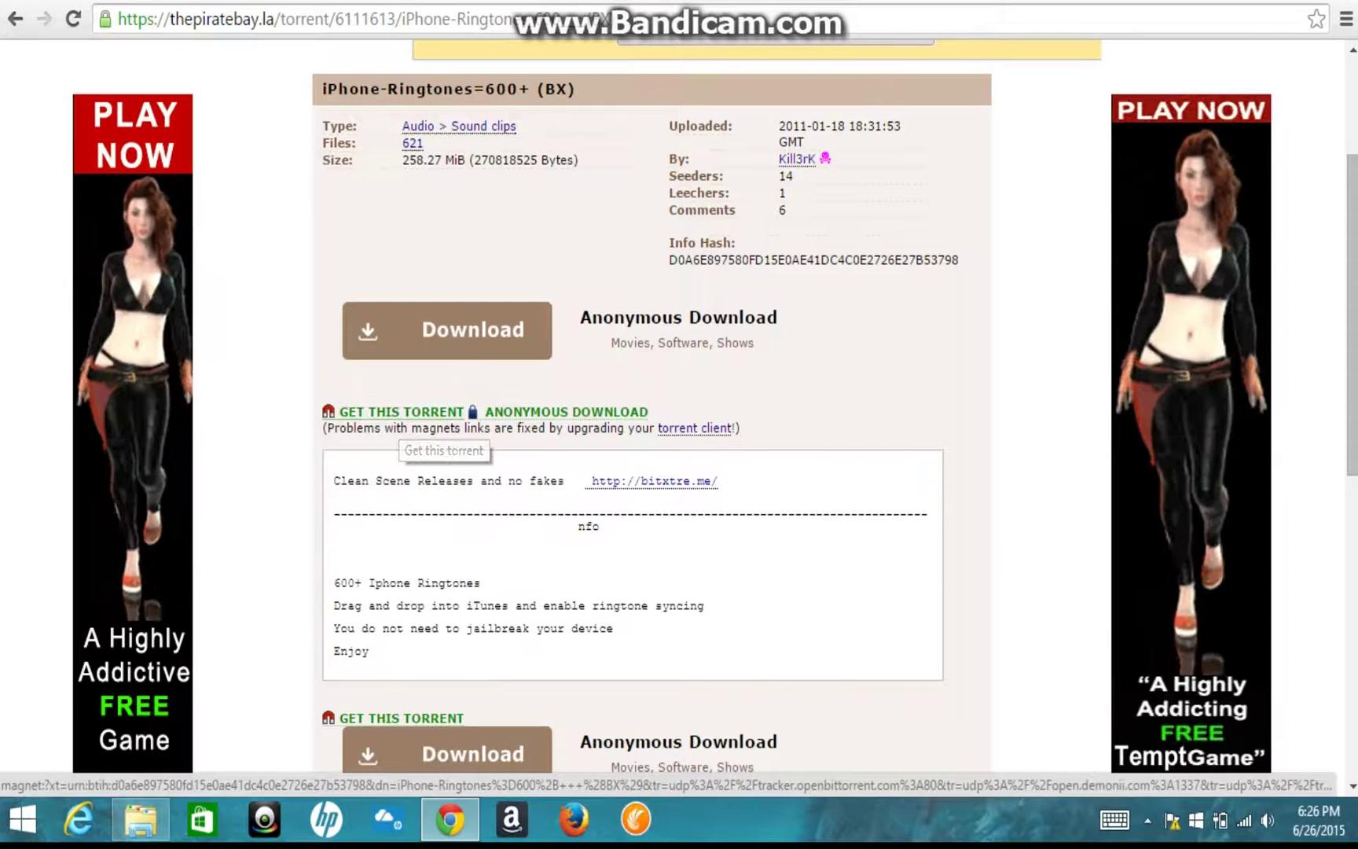
{"action": "left_click", "coordinate": [401, 412]}
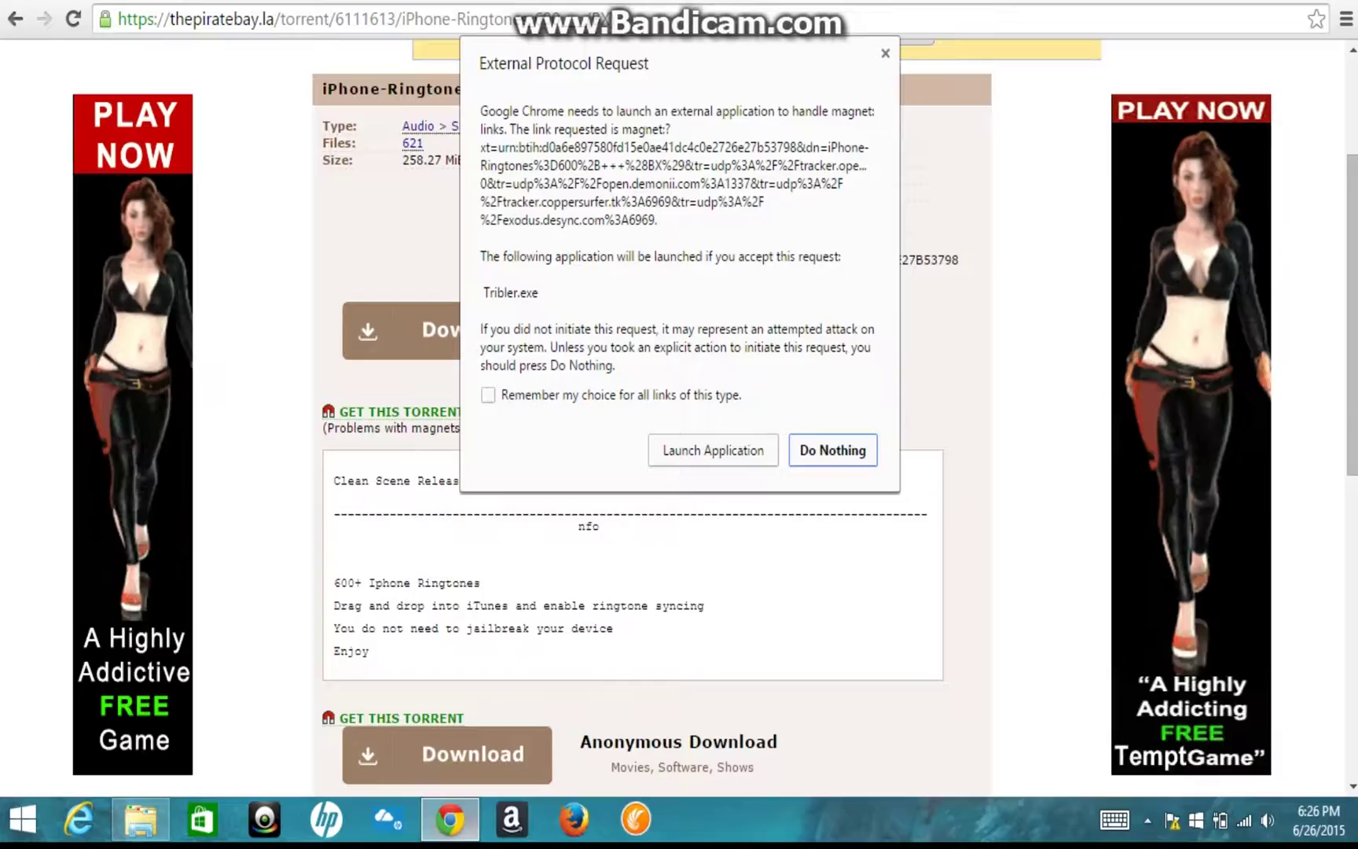
Step: Decline launching Tribler.exe for the magnet link, then minimize Chrome to the desktop
{"action": "key", "text": "super+d"}
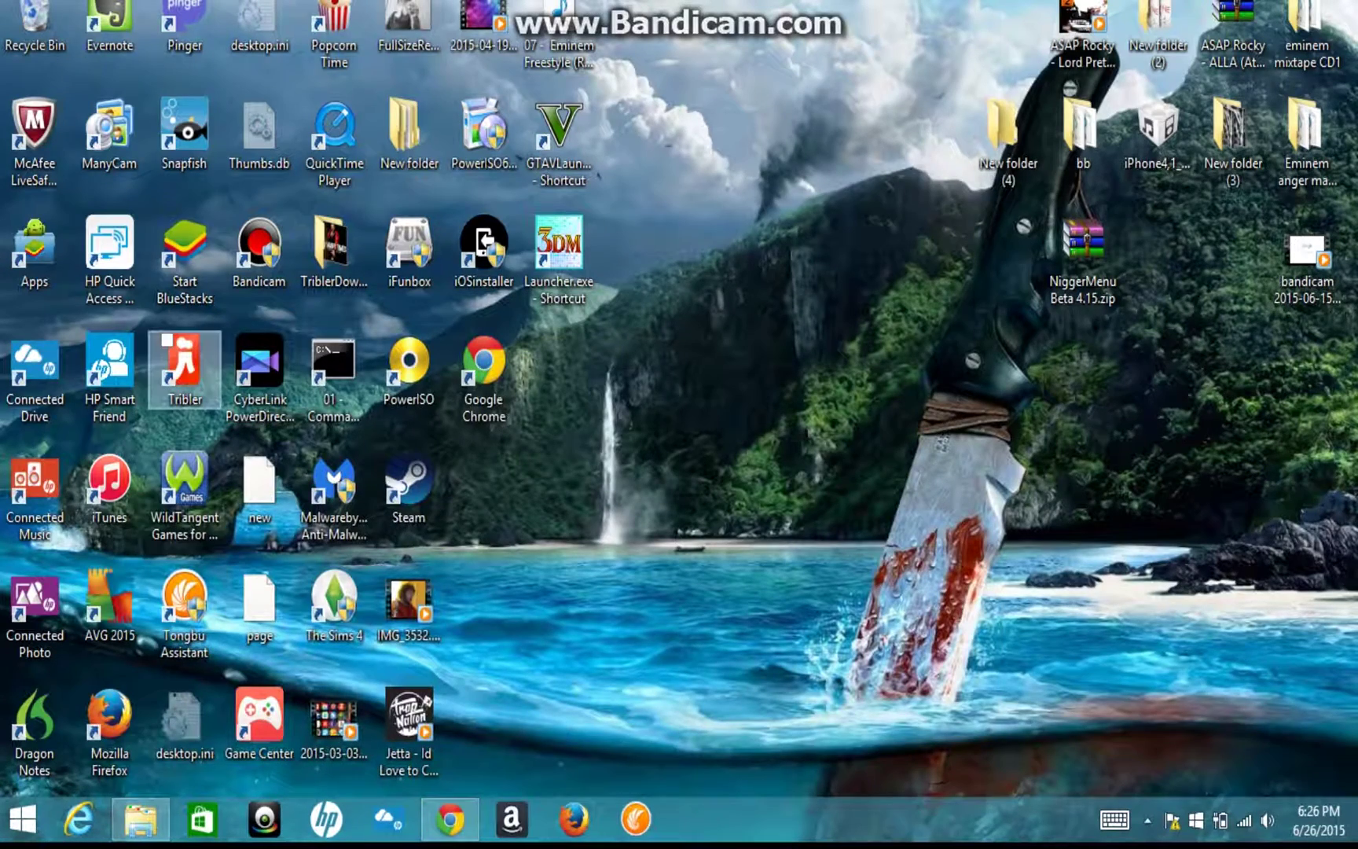
{"action": "left_click", "coordinate": [450, 819]}
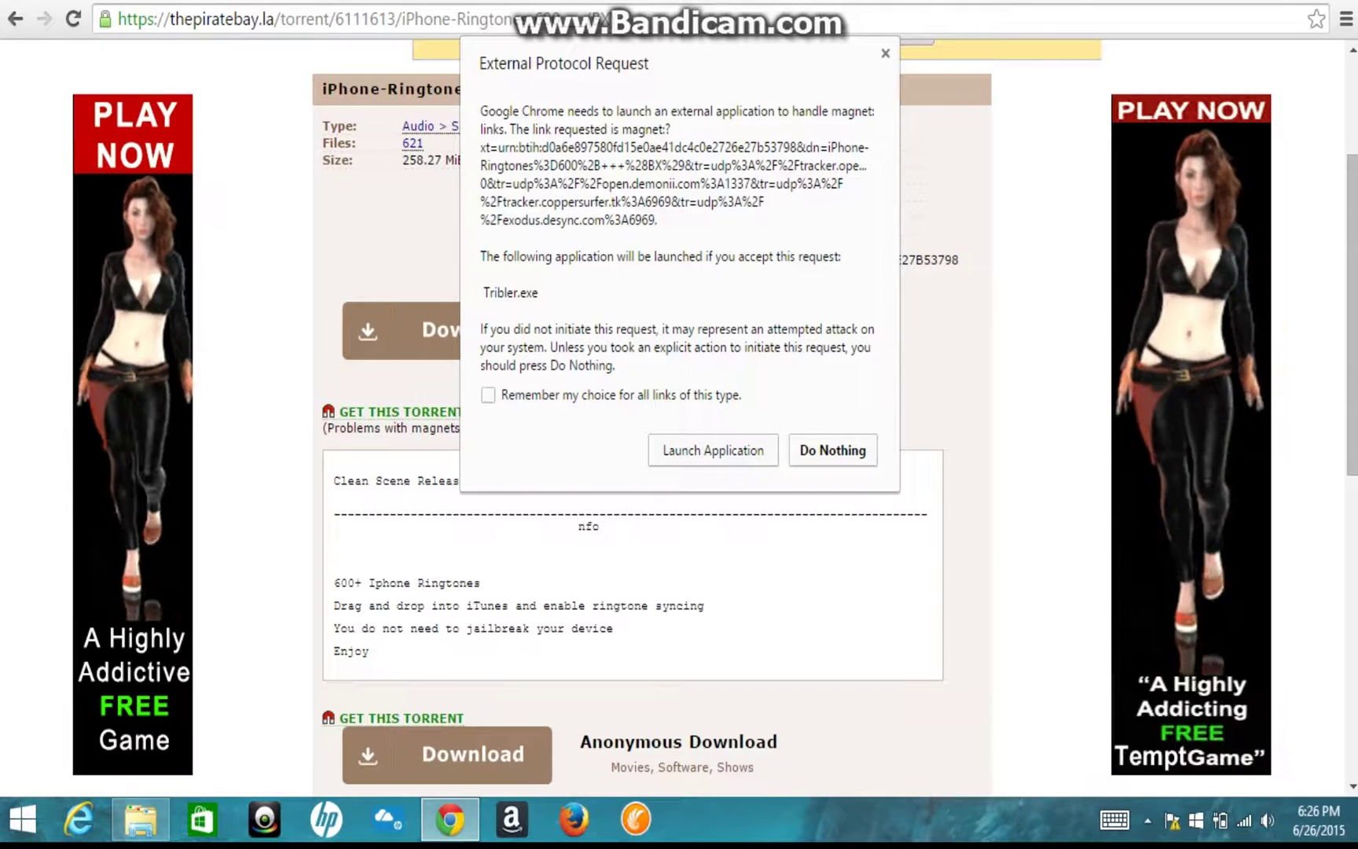
{"action": "key", "text": "Escape"}
{"action": "scroll", "coordinate": [679, 425], "scroll_direction": "up", "scroll_amount": 3}
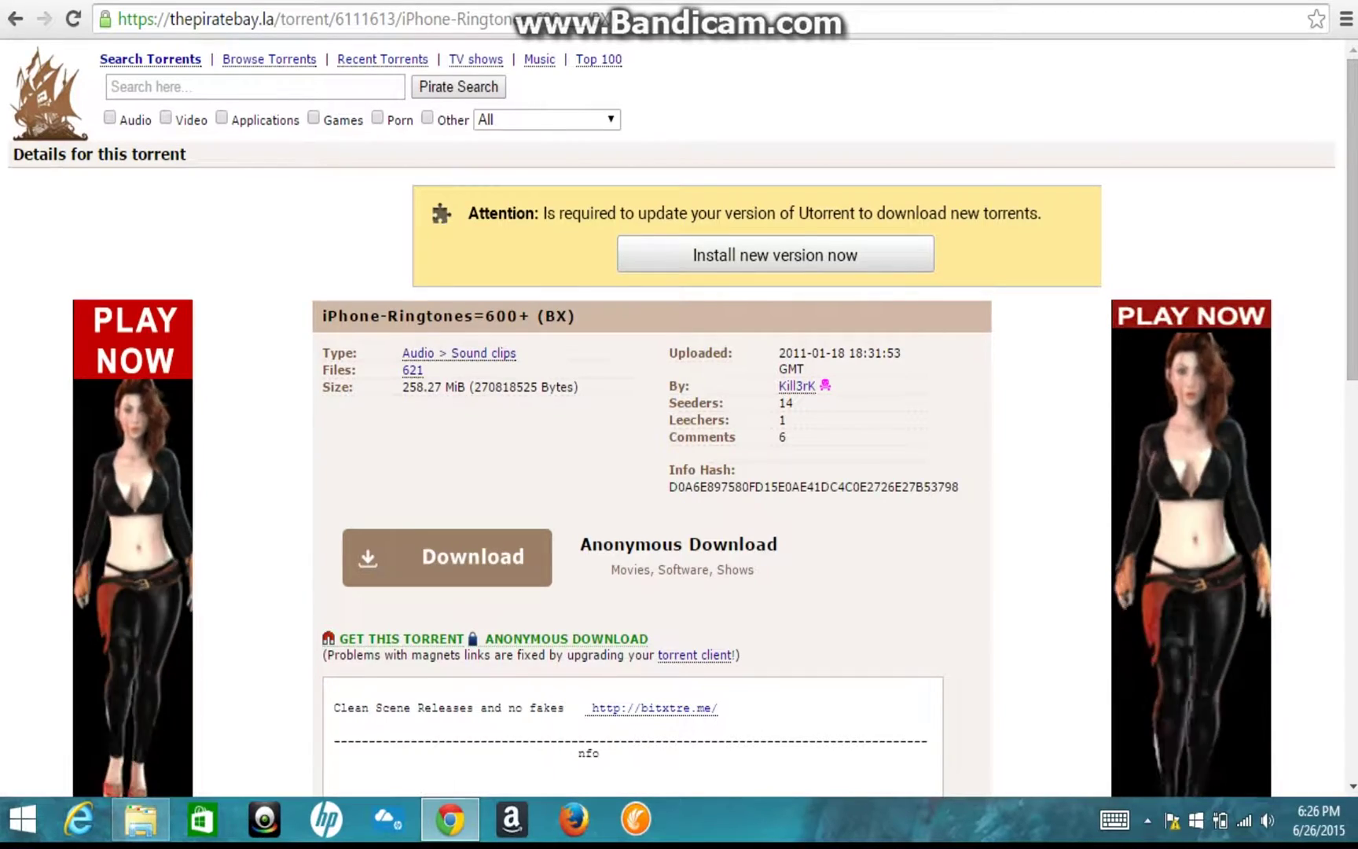
{"action": "key", "text": "super+d"}
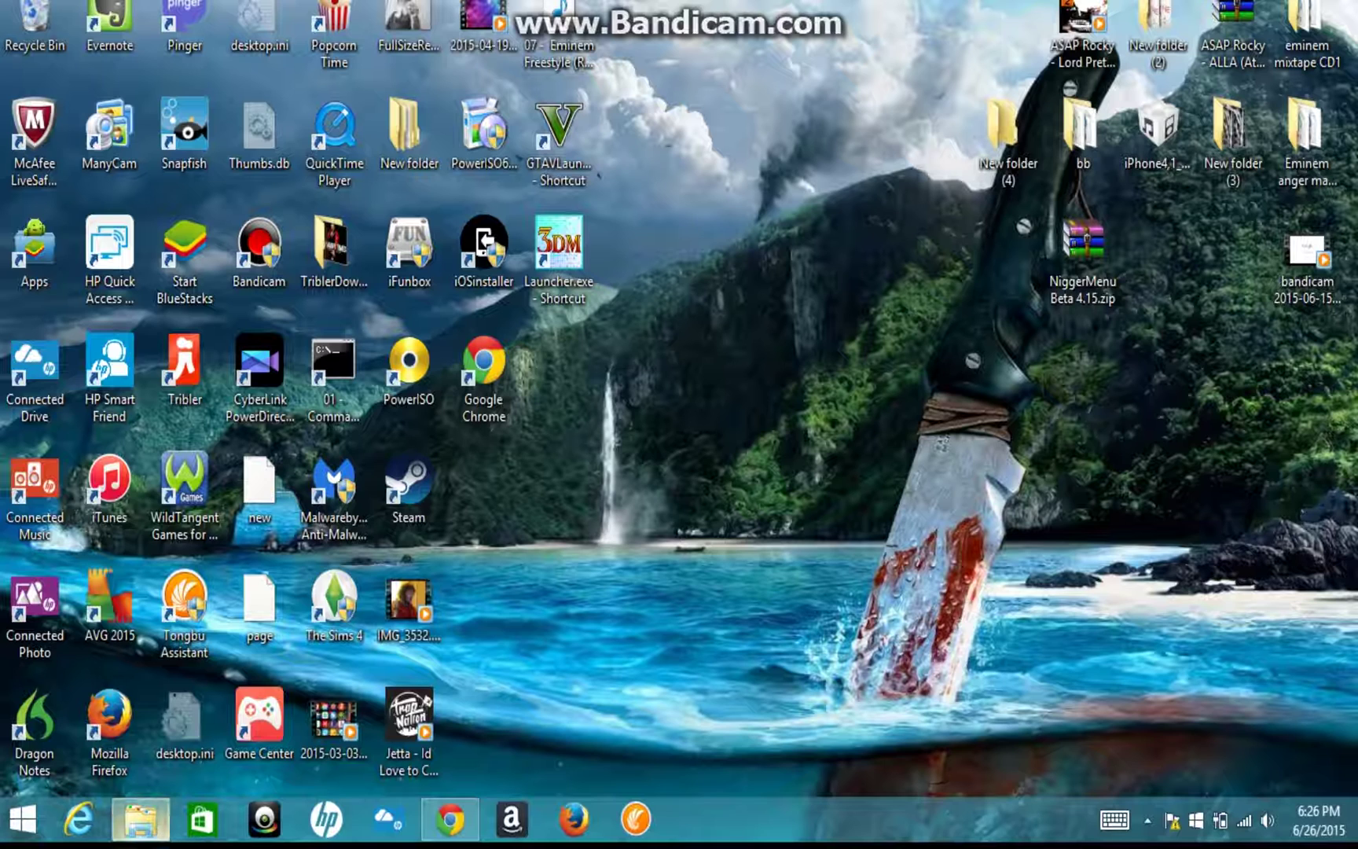
{"action": "left_click", "coordinate": [140, 819]}
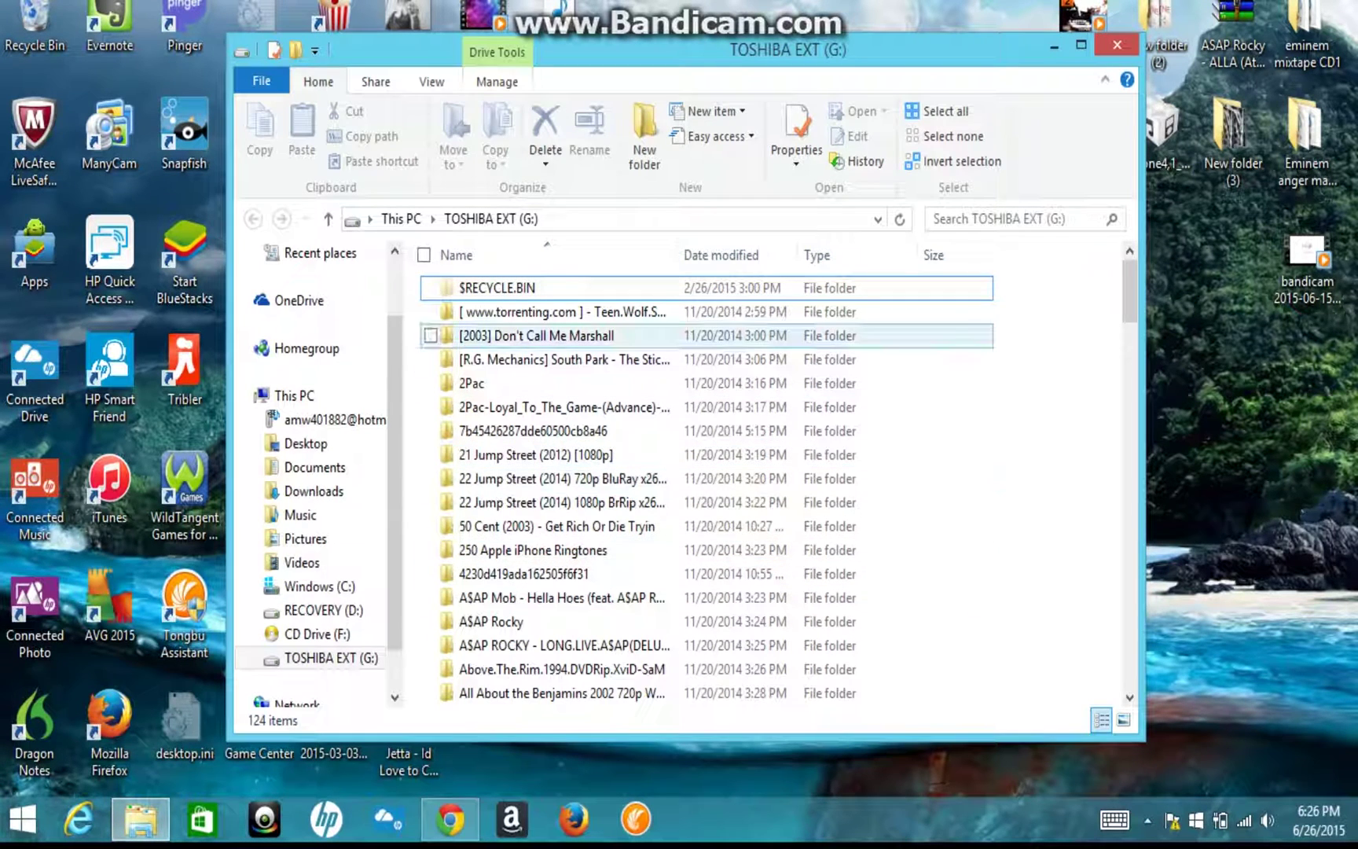
{"action": "scroll", "coordinate": [550, 353], "scroll_direction": "down", "scroll_amount": 1}
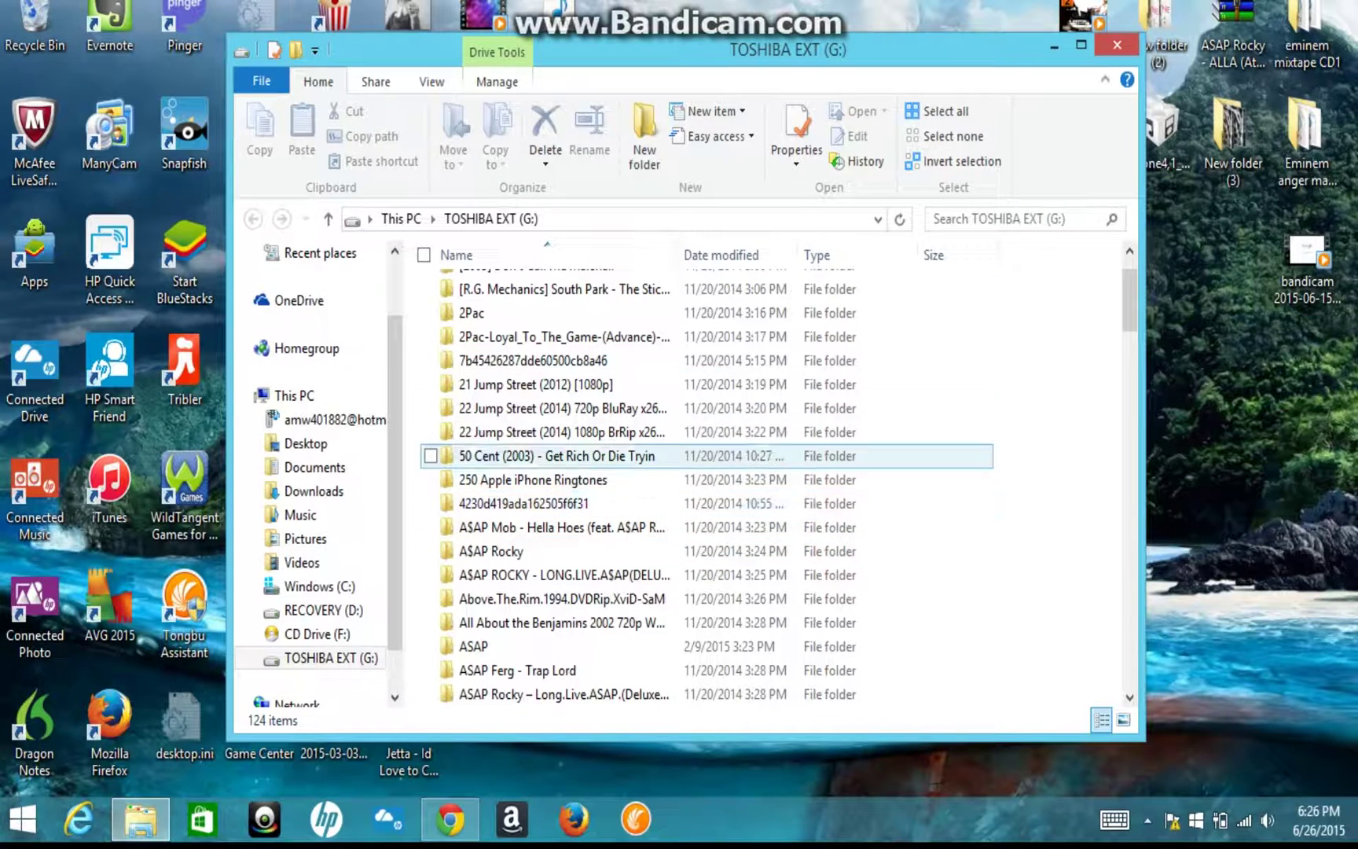
{"action": "double_click", "coordinate": [535, 479]}
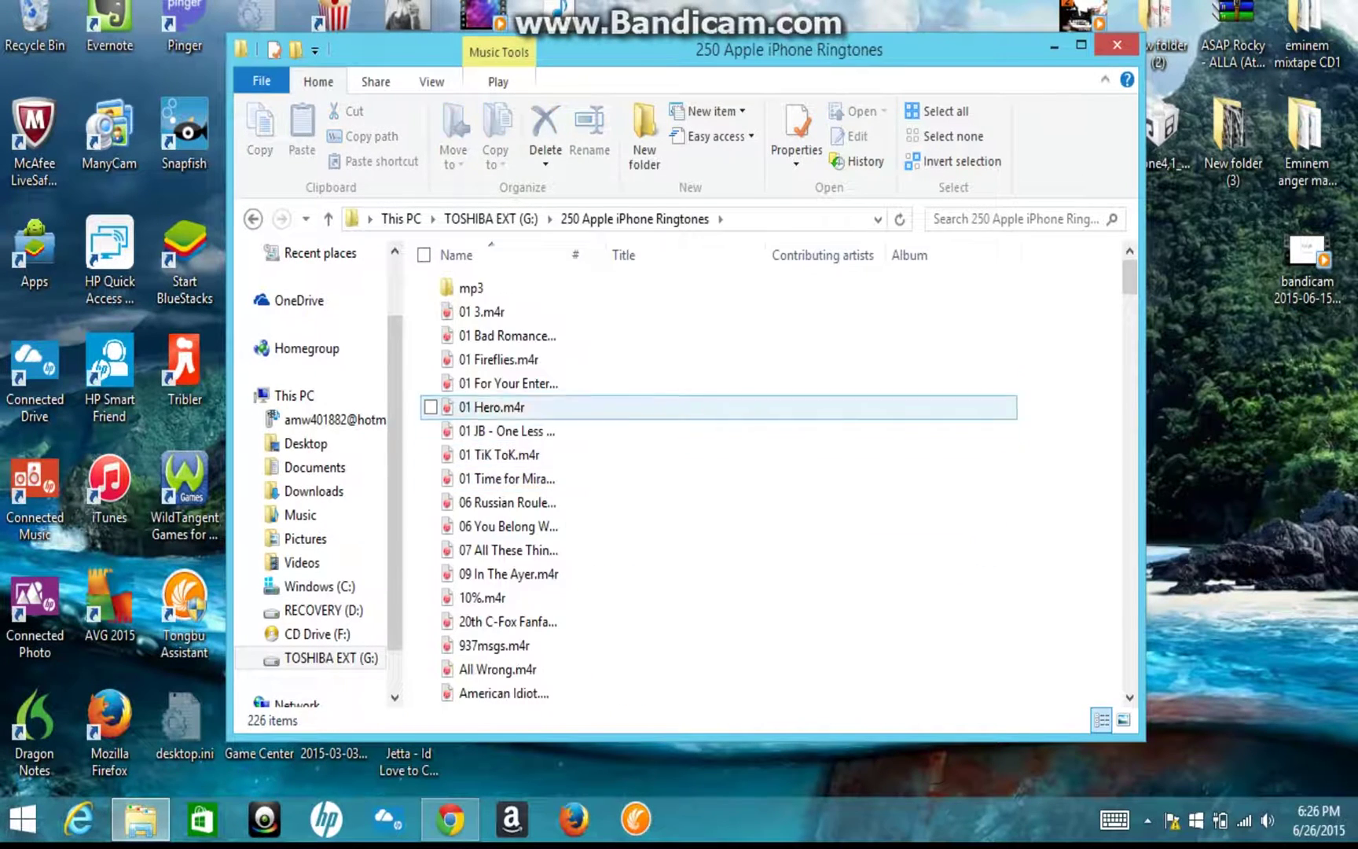
{"action": "scroll", "coordinate": [511, 361], "scroll_direction": "down", "scroll_amount": 2}
{"action": "left_click_drag", "start_coordinate": [1129, 287], "coordinate": [1130, 613]}
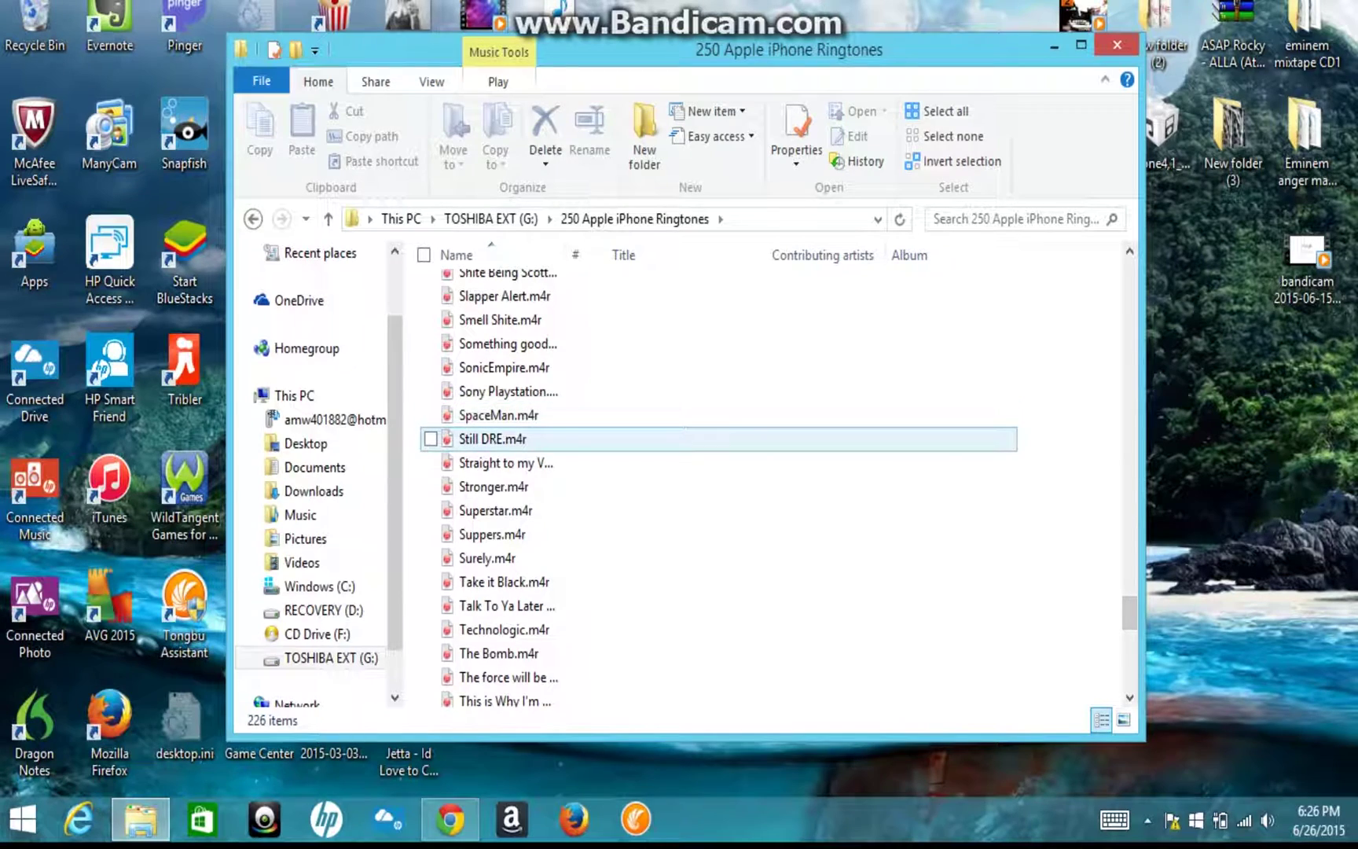
{"action": "left_click_drag", "start_coordinate": [1129, 613], "coordinate": [1130, 271]}
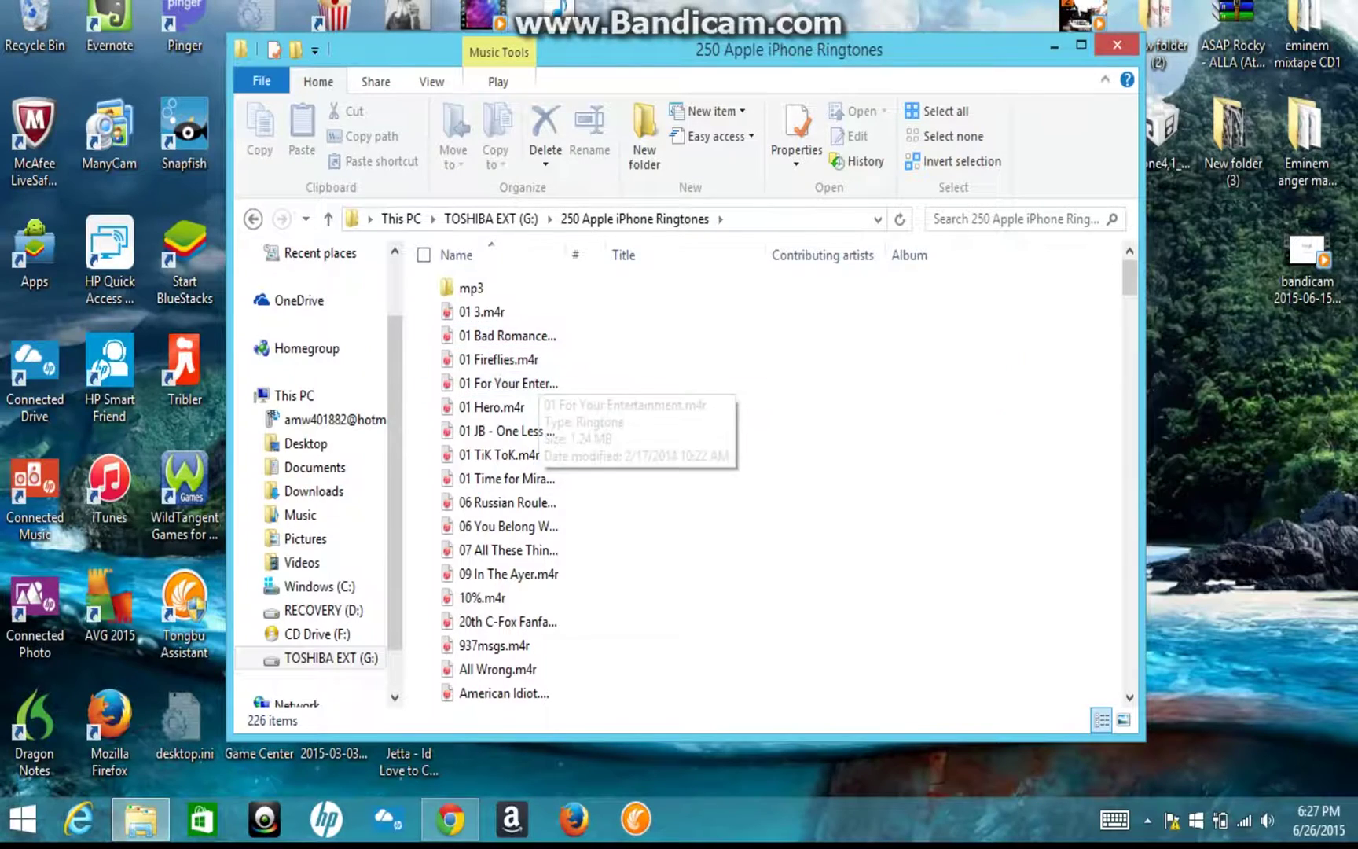
{"action": "mouse_move", "coordinate": [1130, 277]}
{"action": "left_mouse_down"}
{"action": "mouse_move", "coordinate": [1129, 676]}
{"action": "mouse_move", "coordinate": [1130, 272]}
{"action": "left_mouse_up"}
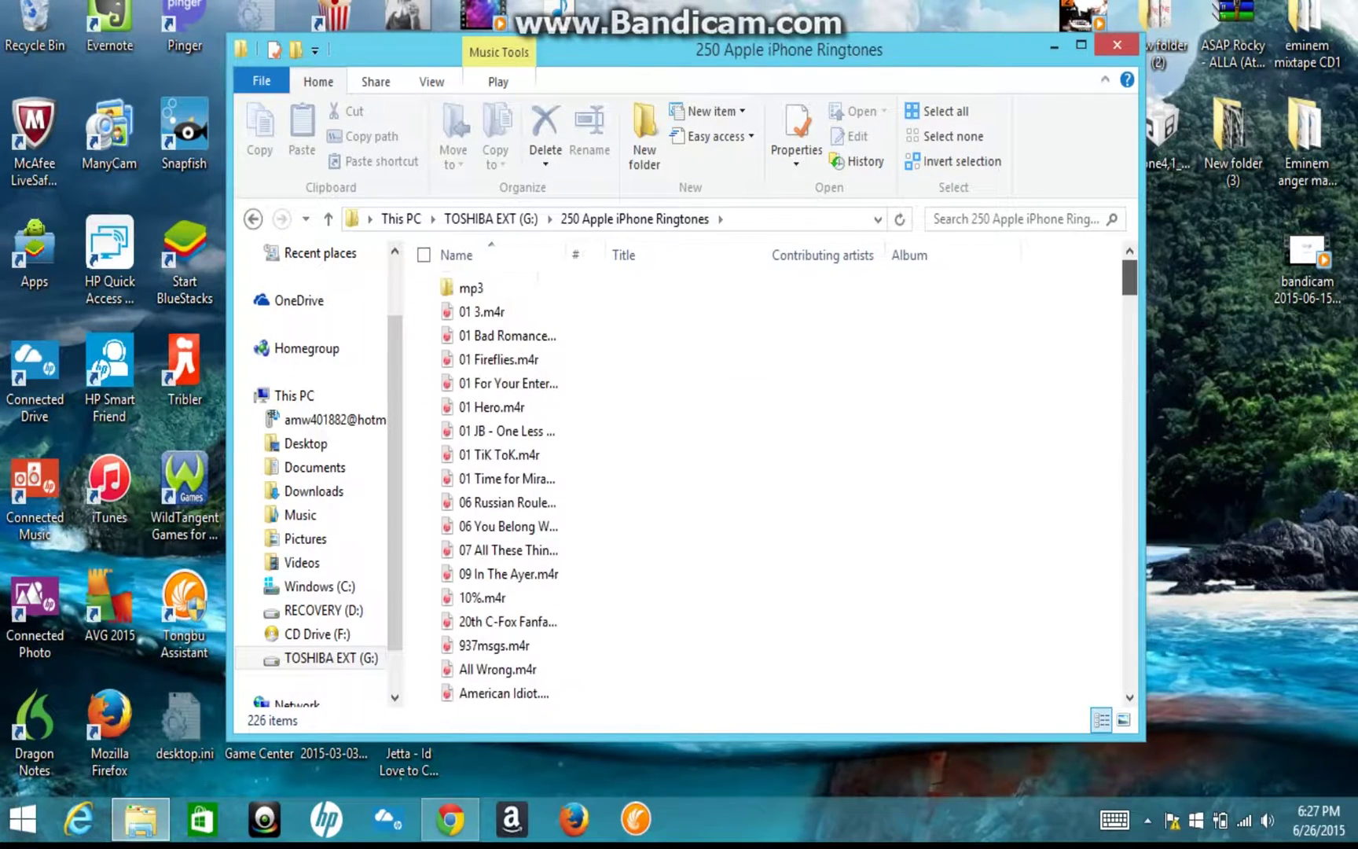
{"action": "left_click", "coordinate": [1054, 46]}
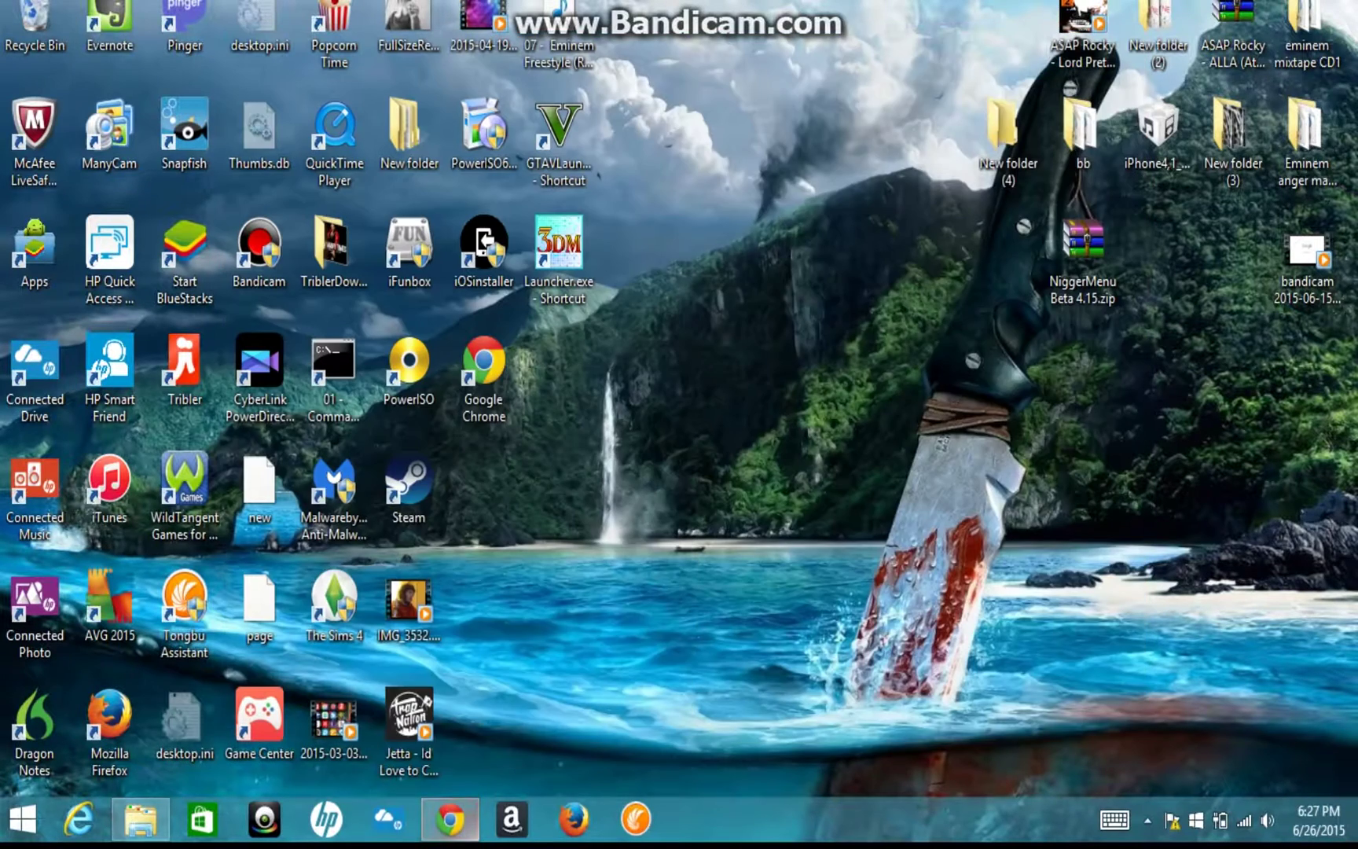
Step: Start iTunes and minimize it, then launch Tongbu Assistant from its desktop shortcut
{"action": "right_click", "coordinate": [450, 820]}
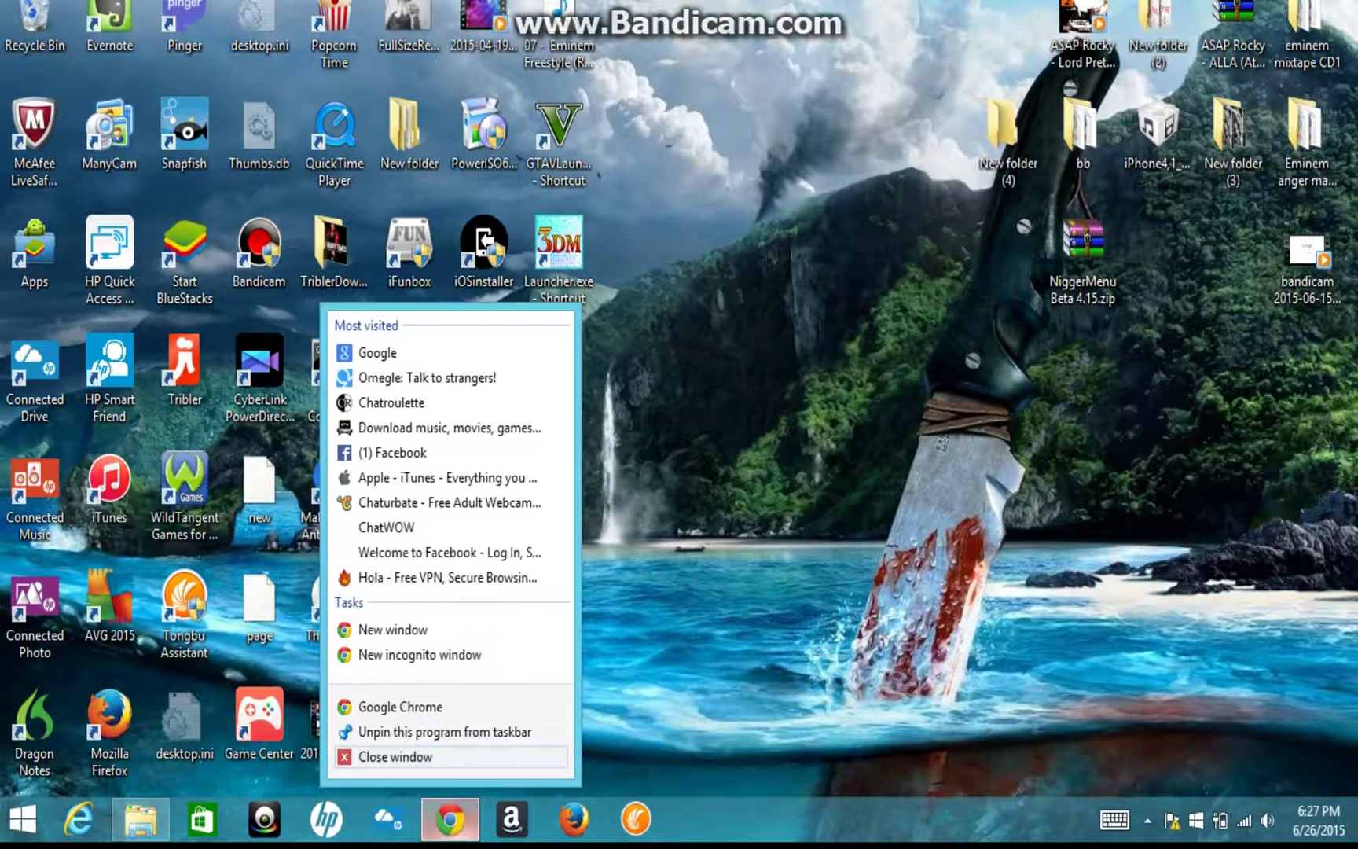
{"action": "key", "text": "Escape"}
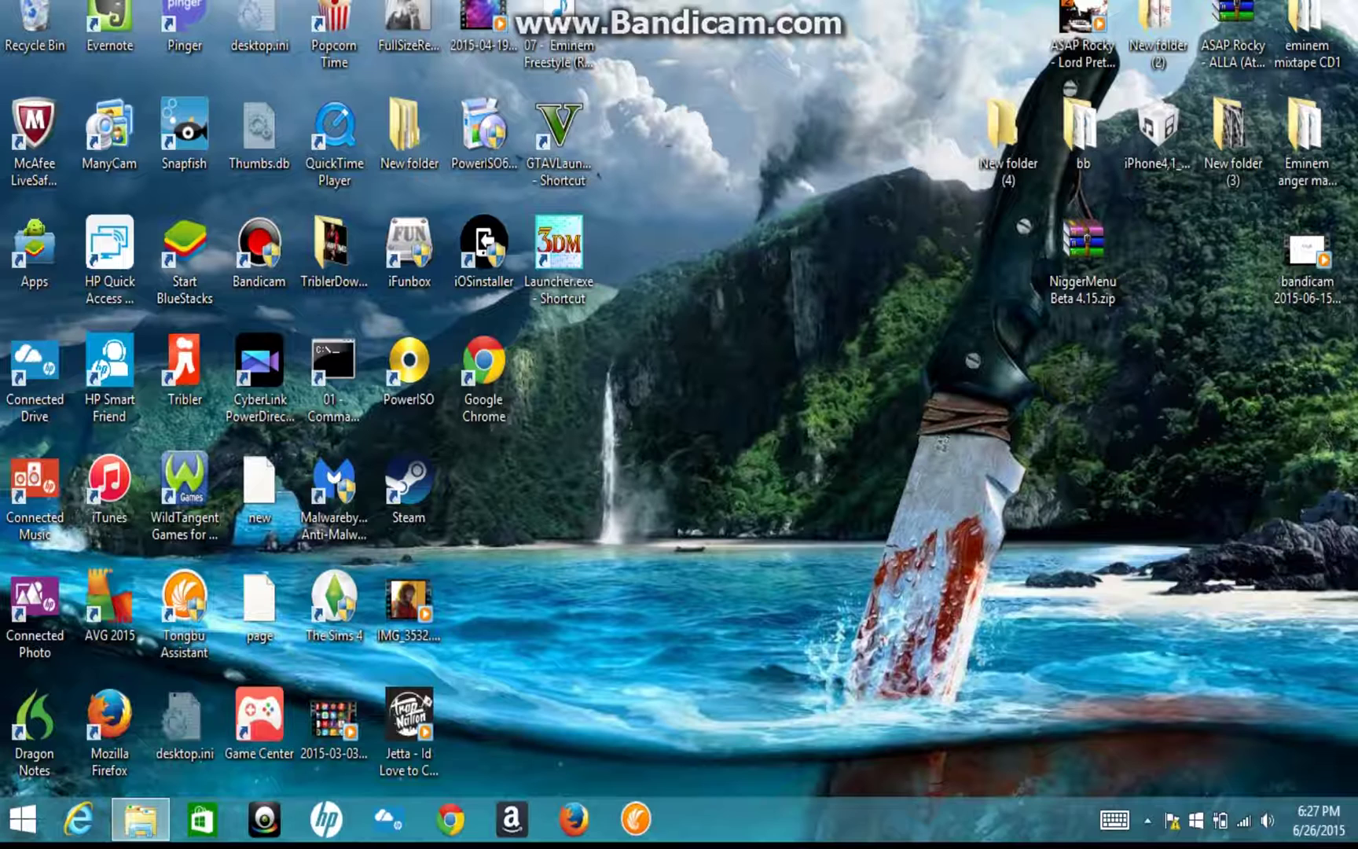
{"action": "left_click", "coordinate": [110, 483]}
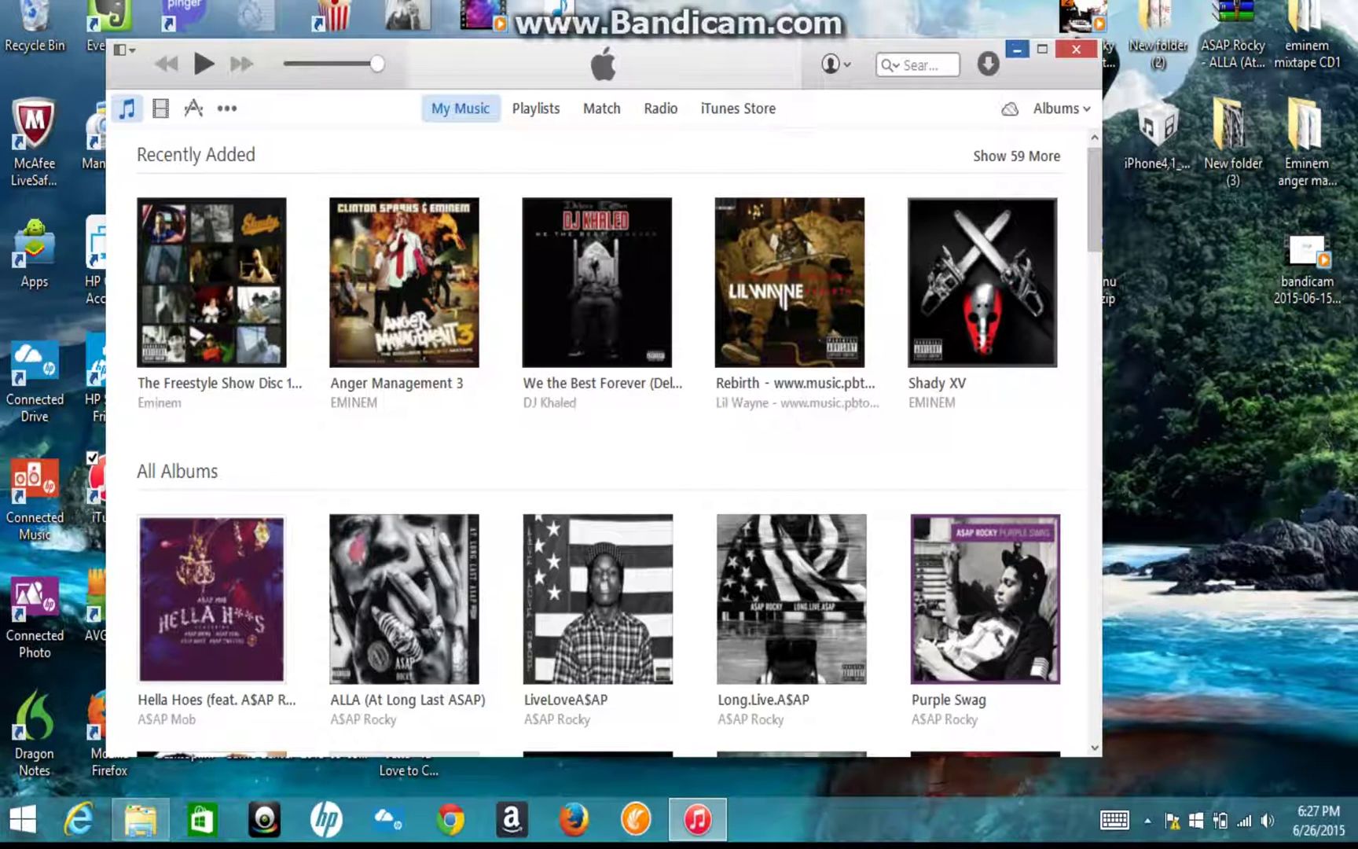
{"action": "left_click", "coordinate": [1017, 49]}
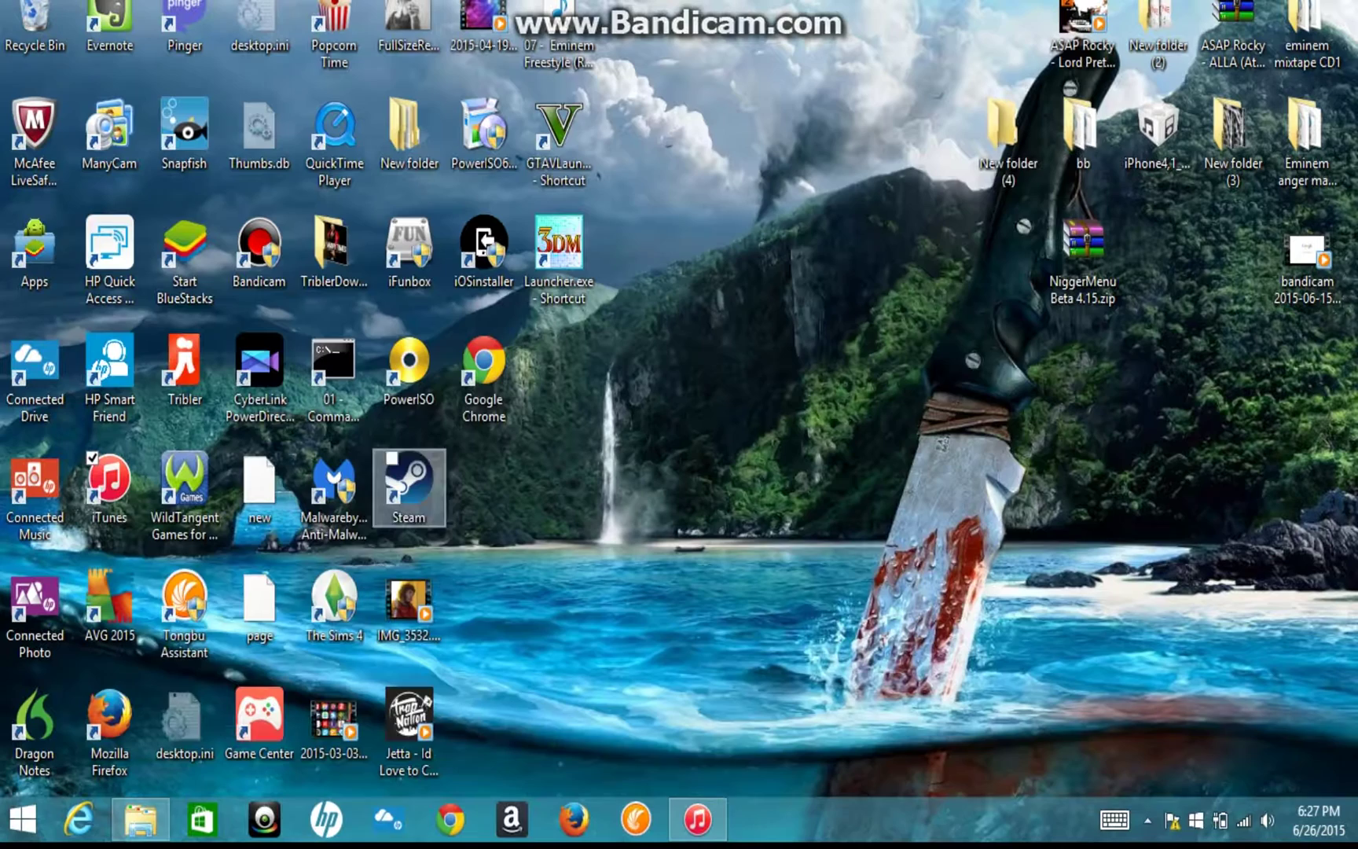
{"action": "left_click", "coordinate": [184, 606]}
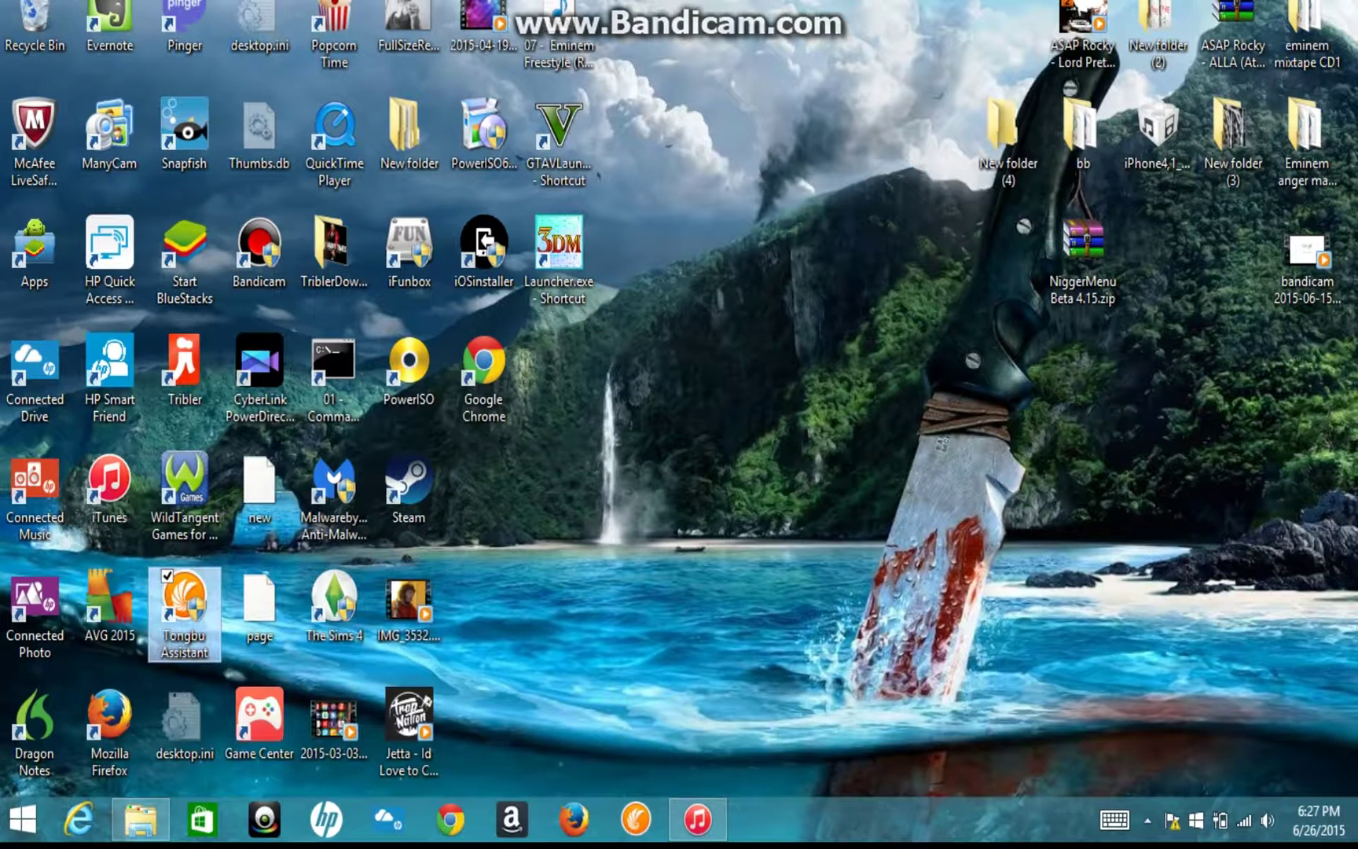
{"action": "double_click", "coordinate": [184, 605]}
Step: Grant admin rights and accept the update to the 64-bit Tongbu Assistant v3.1.2
{"action": "left_click", "coordinate": [765, 439]}
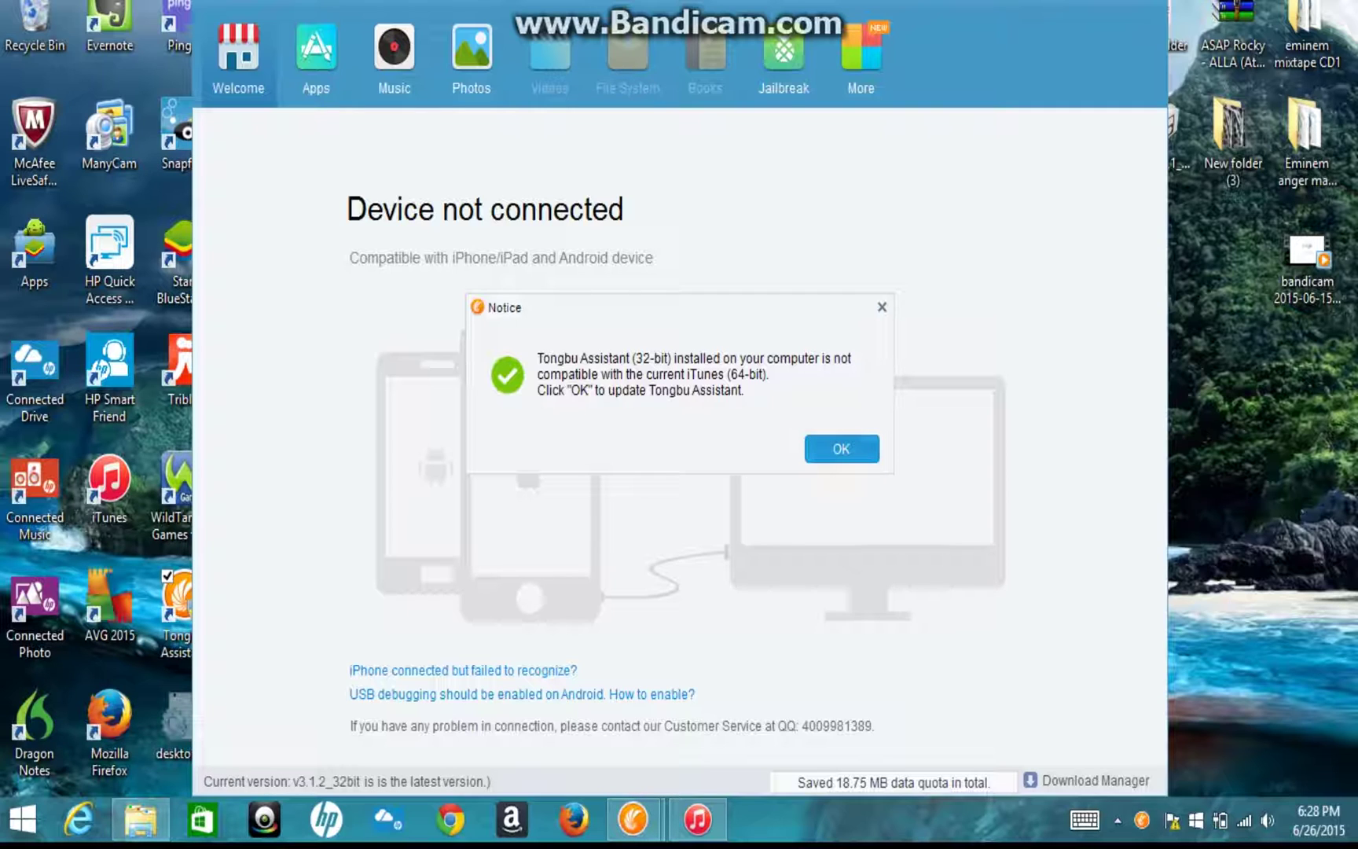
{"action": "key", "text": "Return"}
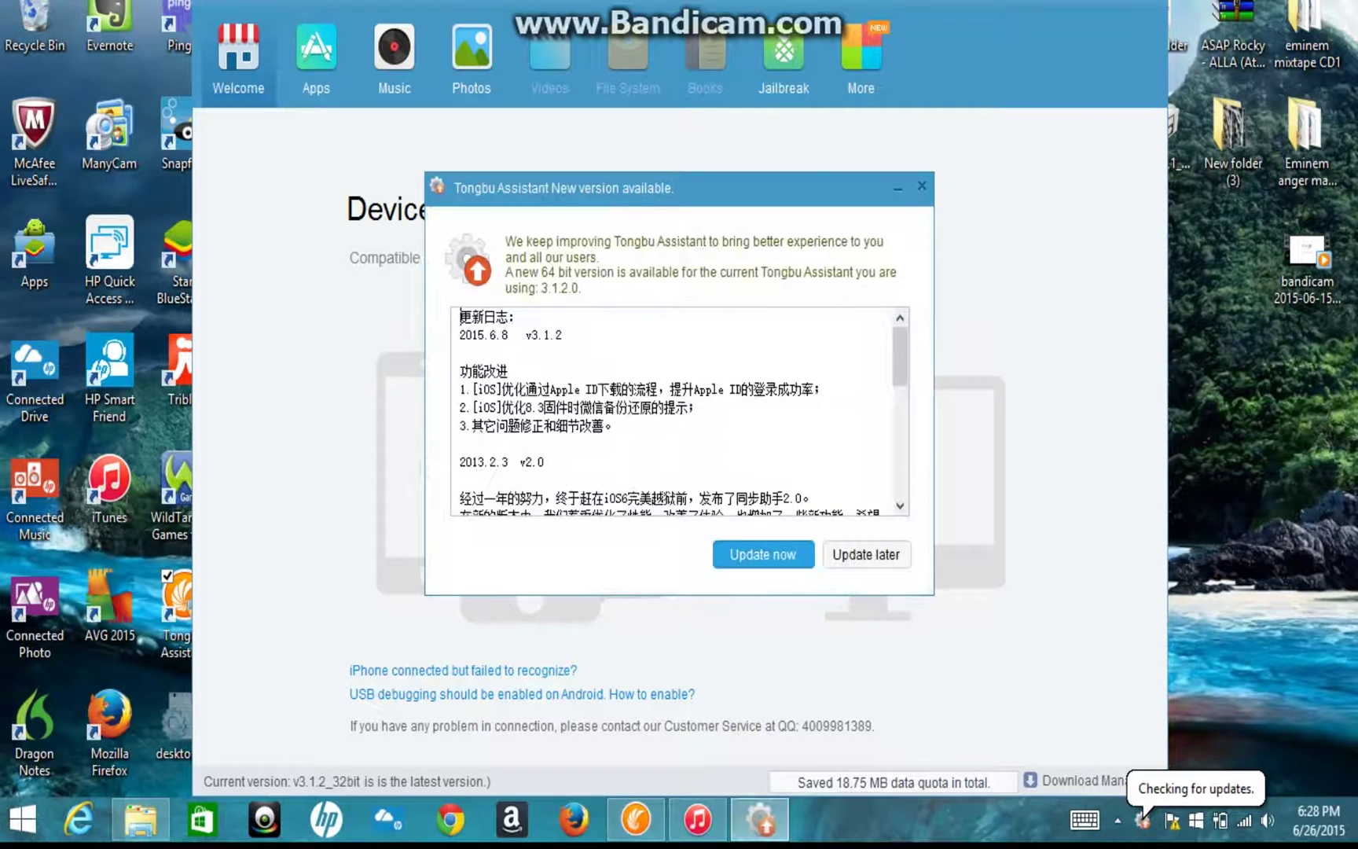
{"action": "key", "text": "Return"}
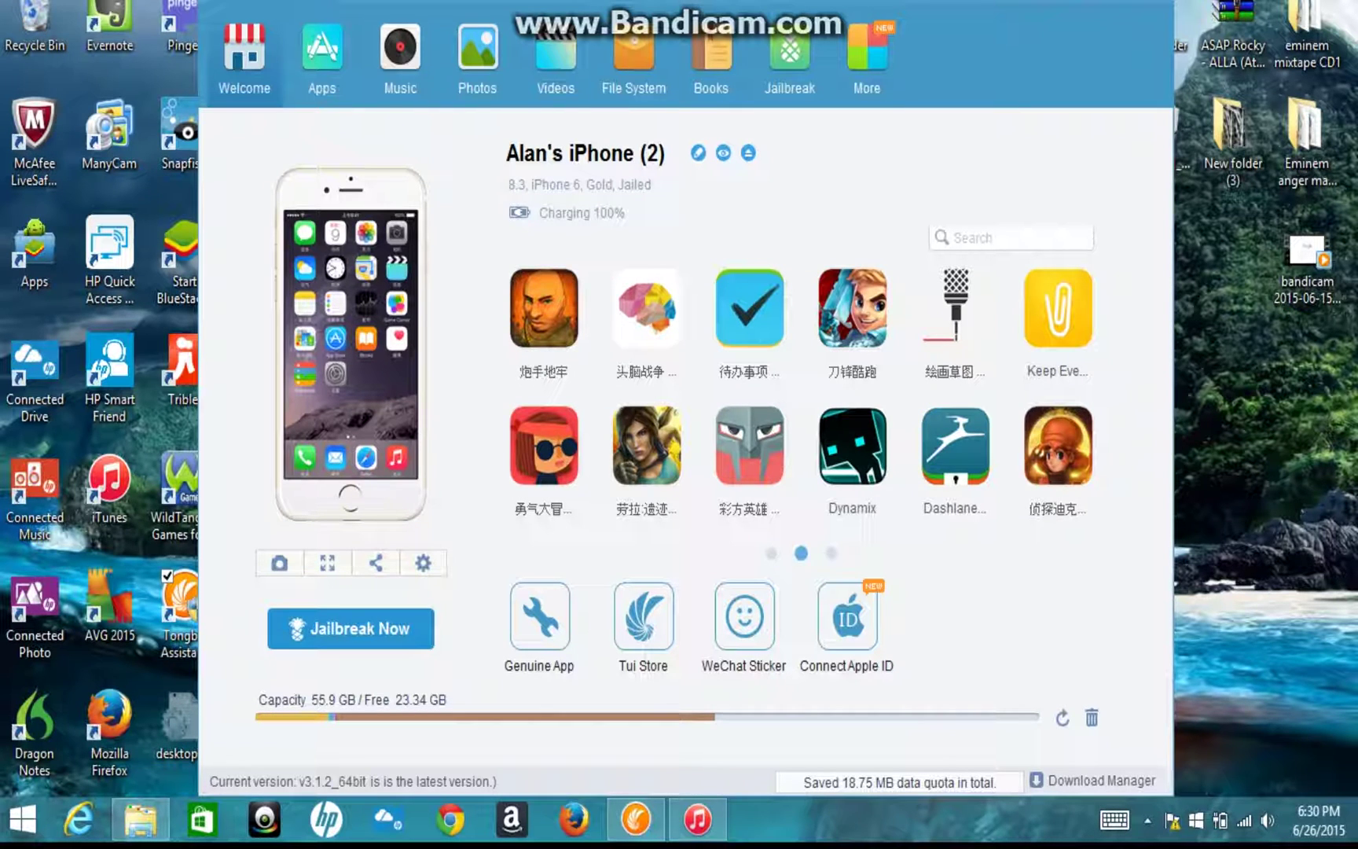
Step: Scroll through the iPhone's Music(699) list in Tongbu Assistant
{"action": "scroll", "coordinate": [800, 393], "scroll_direction": "down", "scroll_amount": 1}
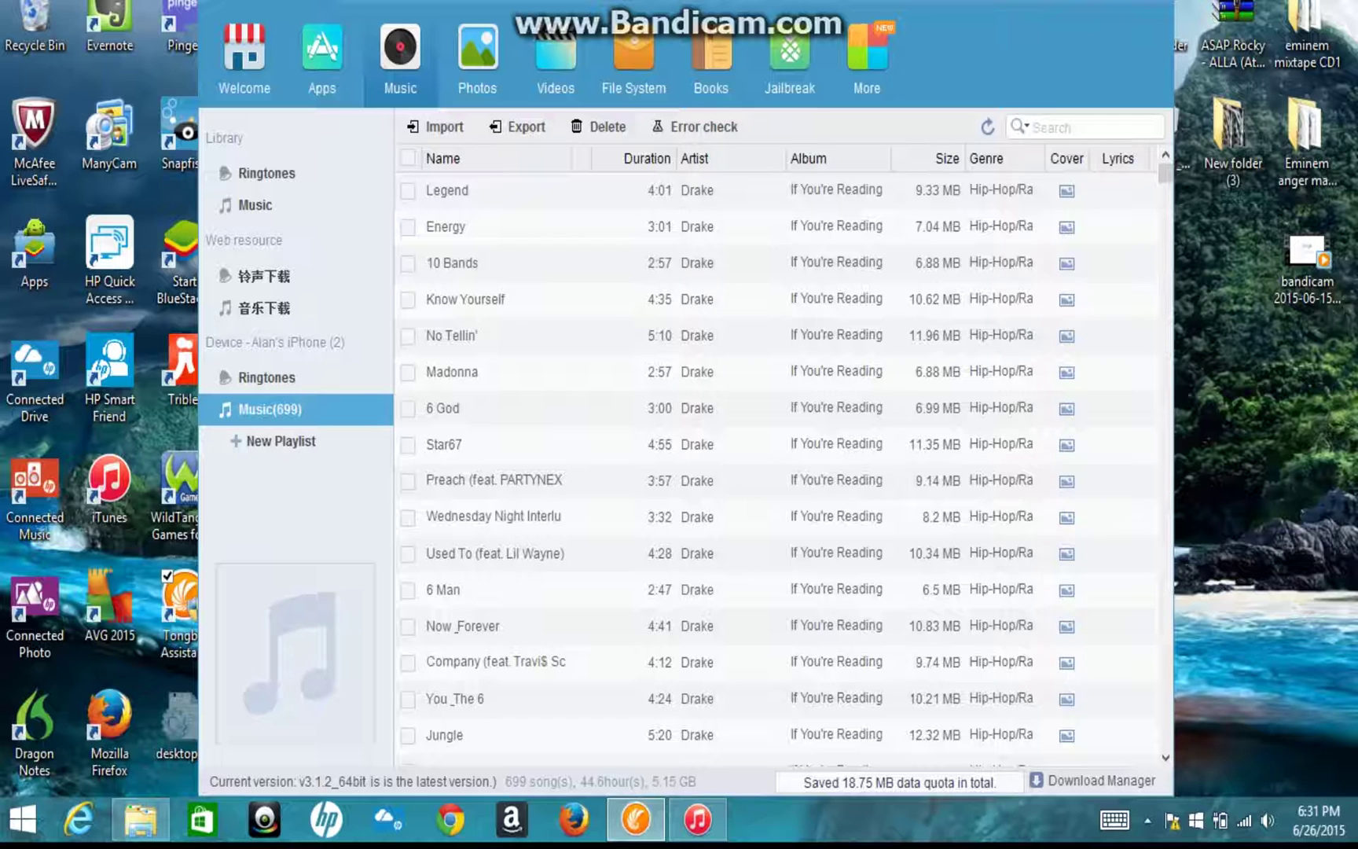
Step: Import every ringtone from 01 3.m4r through Zombie.m4r into the iPhone's Ringtones list
{"action": "left_click", "coordinate": [266, 377]}
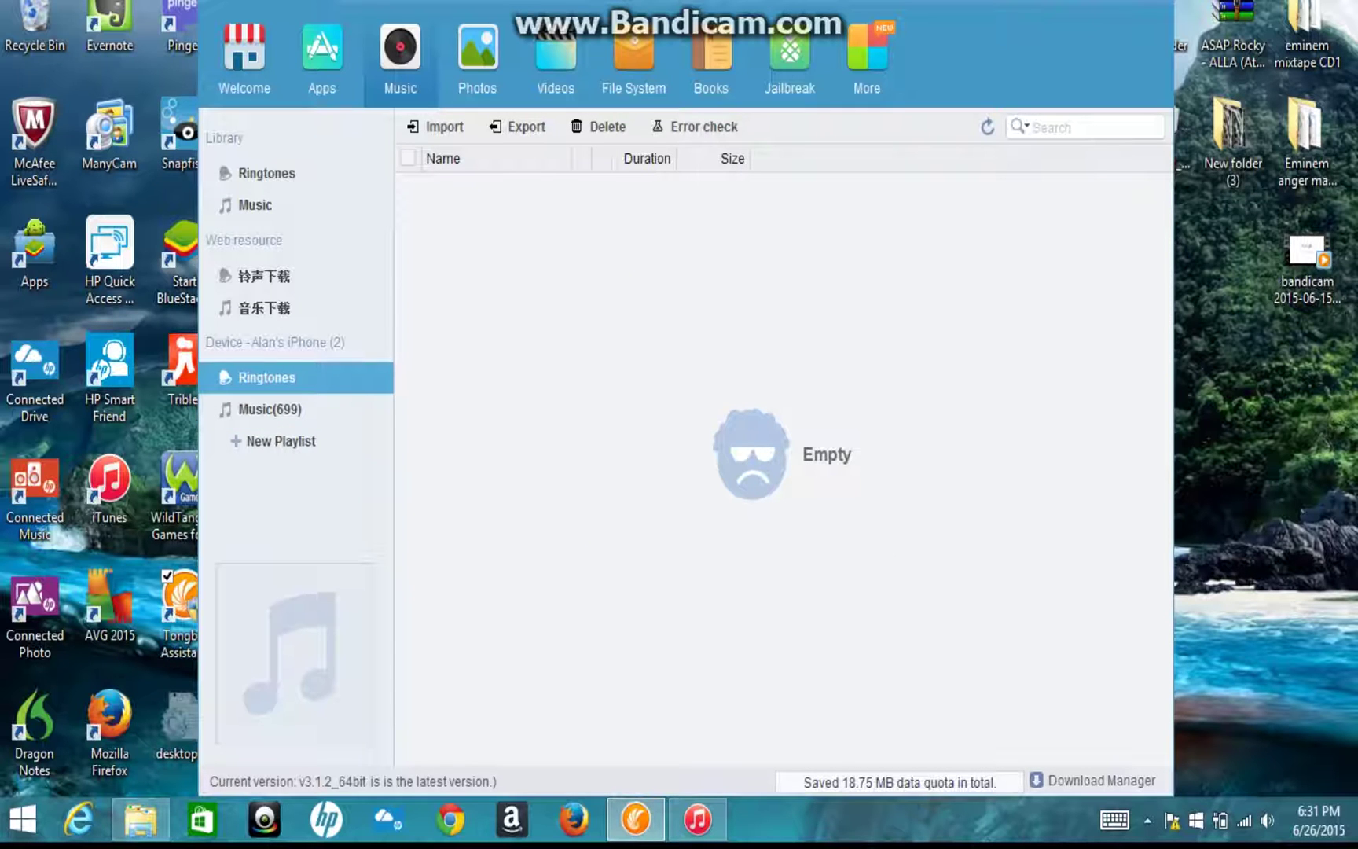
{"action": "left_click", "coordinate": [437, 126]}
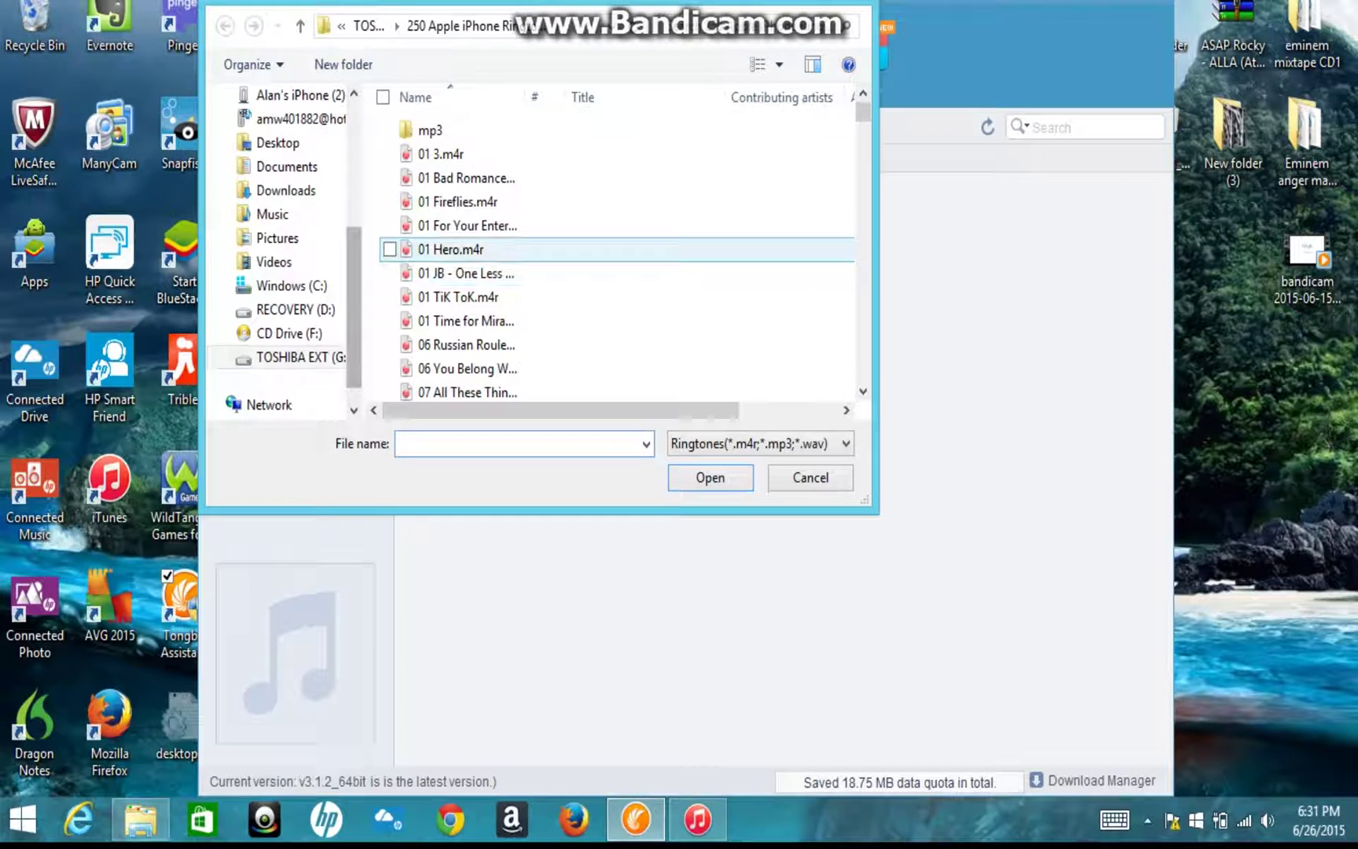
{"action": "left_click", "coordinate": [441, 154]}
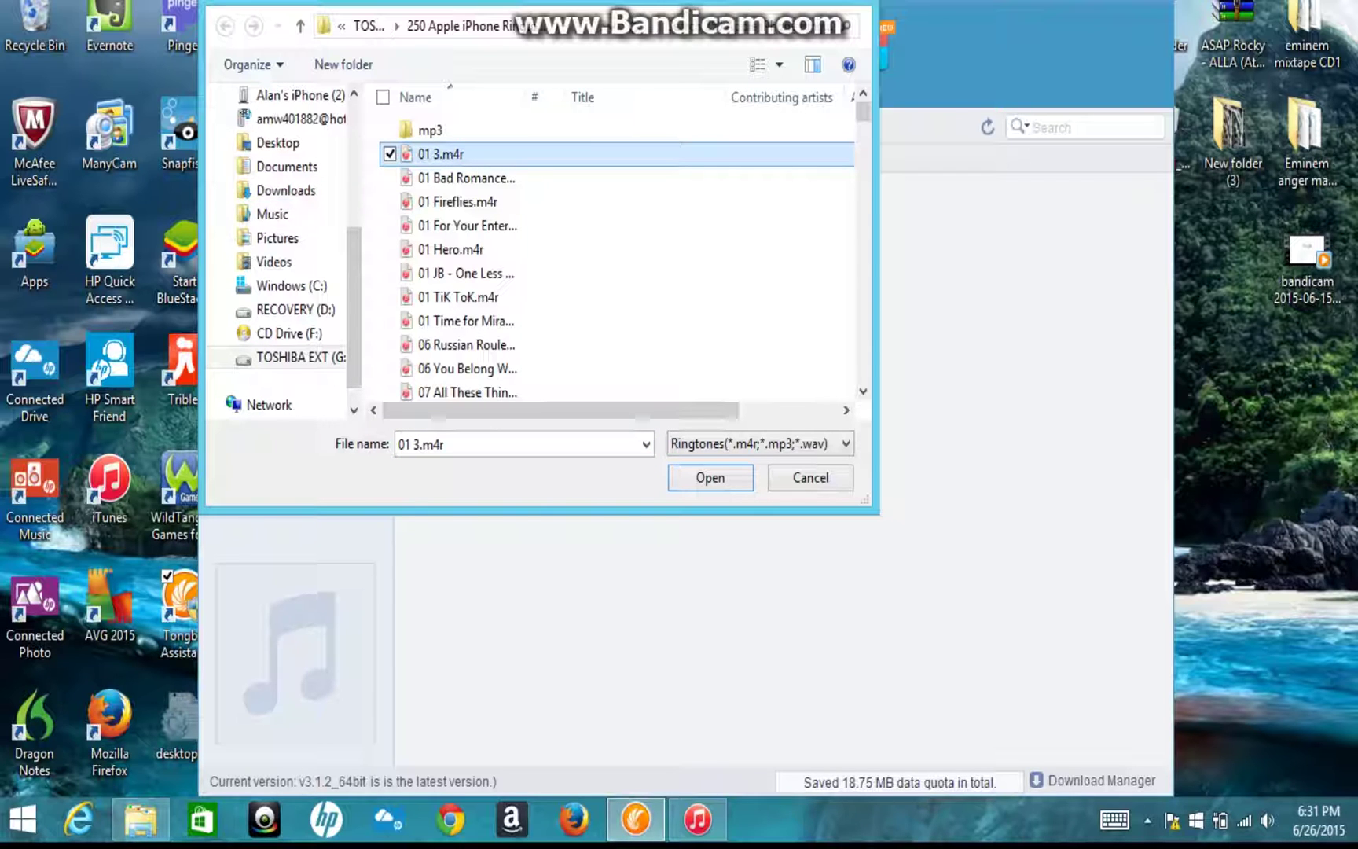
{"action": "key", "text": "shift+Down"}
{"action": "key", "text": "shift+Down"}
{"action": "key", "text": "shift+Down"}
{"action": "key", "text": "shift+Down"}
{"action": "key", "text": "shift+Down"}
{"action": "key", "text": "shift+Down"}
{"action": "key", "text": "shift+Down"}
{"action": "key", "text": "shift+Down"}
{"action": "key", "text": "shift+Down"}
{"action": "key", "text": "shift+Down"}
{"action": "key", "text": "shift+Down"}
{"action": "key", "text": "shift+Down"}
{"action": "key", "text": "shift+Down"}
{"action": "key", "text": "shift+Down"}
{"action": "key", "text": "shift+Down"}
{"action": "key", "text": "shift+Down"}
{"action": "key", "text": "shift+Down"}
{"action": "key", "text": "shift+Down"}
{"action": "key", "text": "shift+Down"}
{"action": "key", "text": "shift+Down"}
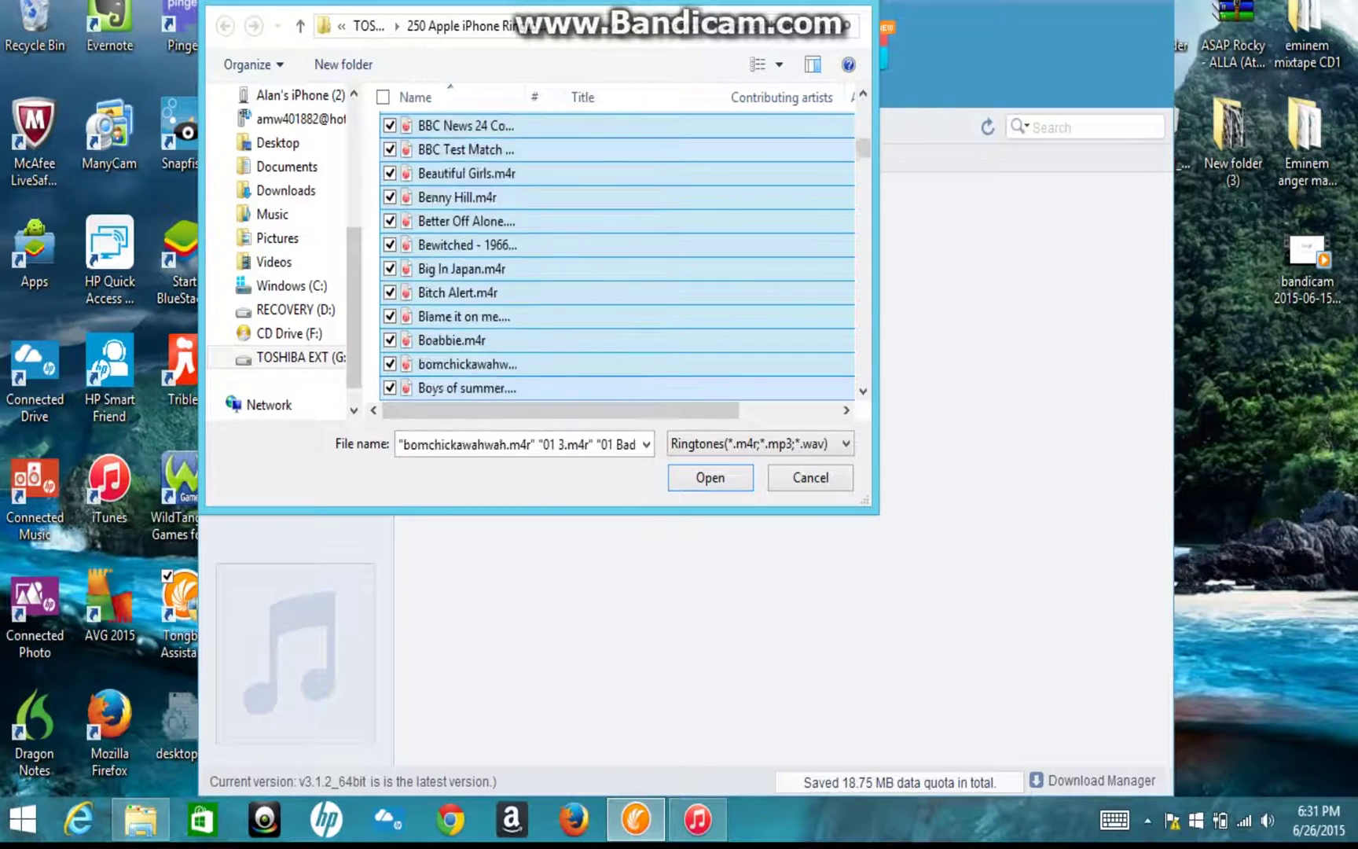
{"action": "key", "text": "shift+Down"}
{"action": "key", "text": "shift+Down"}
{"action": "key", "text": "shift+Down"}
{"action": "key", "text": "shift+Down"}
{"action": "key", "text": "shift+Down"}
{"action": "key", "text": "shift+Down"}
{"action": "key", "text": "shift+Down"}
{"action": "key", "text": "shift+Down"}
{"action": "key", "text": "shift+Down"}
{"action": "key", "text": "shift+Down"}
{"action": "key", "text": "shift+Down"}
{"action": "key", "text": "shift+Down"}
{"action": "key", "text": "shift+Down"}
{"action": "key", "text": "shift+Down"}
{"action": "key", "text": "shift+Down"}
{"action": "key", "text": "shift+Down"}
{"action": "key", "text": "shift+Down"}
{"action": "key", "text": "shift+Down"}
{"action": "key", "text": "shift+Down"}
{"action": "key", "text": "shift+Down"}
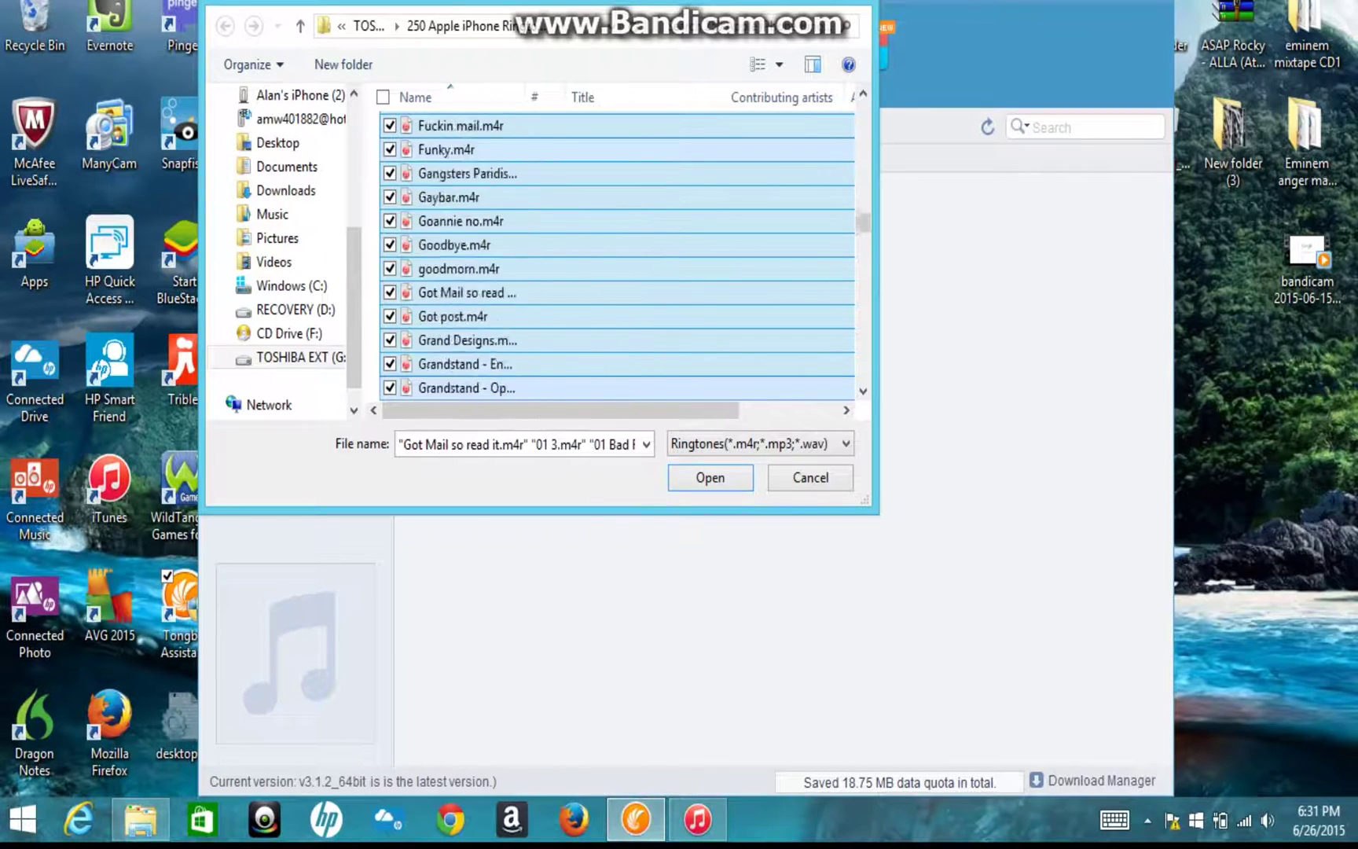
{"action": "key", "text": "shift+Down"}
{"action": "key", "text": "shift+Down"}
{"action": "key", "text": "shift+Down"}
{"action": "key", "text": "shift+Down"}
{"action": "key", "text": "shift+Down"}
{"action": "key", "text": "shift+Down"}
{"action": "key", "text": "shift+Down"}
{"action": "key", "text": "shift+Down"}
{"action": "key", "text": "shift+Down"}
{"action": "key", "text": "shift+Down"}
{"action": "key", "text": "shift+Down"}
{"action": "key", "text": "shift+Down"}
{"action": "key", "text": "shift+Down"}
{"action": "key", "text": "shift+Down"}
{"action": "key", "text": "shift+Down"}
{"action": "key", "text": "shift+Down"}
{"action": "key", "text": "shift+Down"}
{"action": "key", "text": "shift+Down"}
{"action": "key", "text": "shift+Down"}
{"action": "key", "text": "shift+Down"}
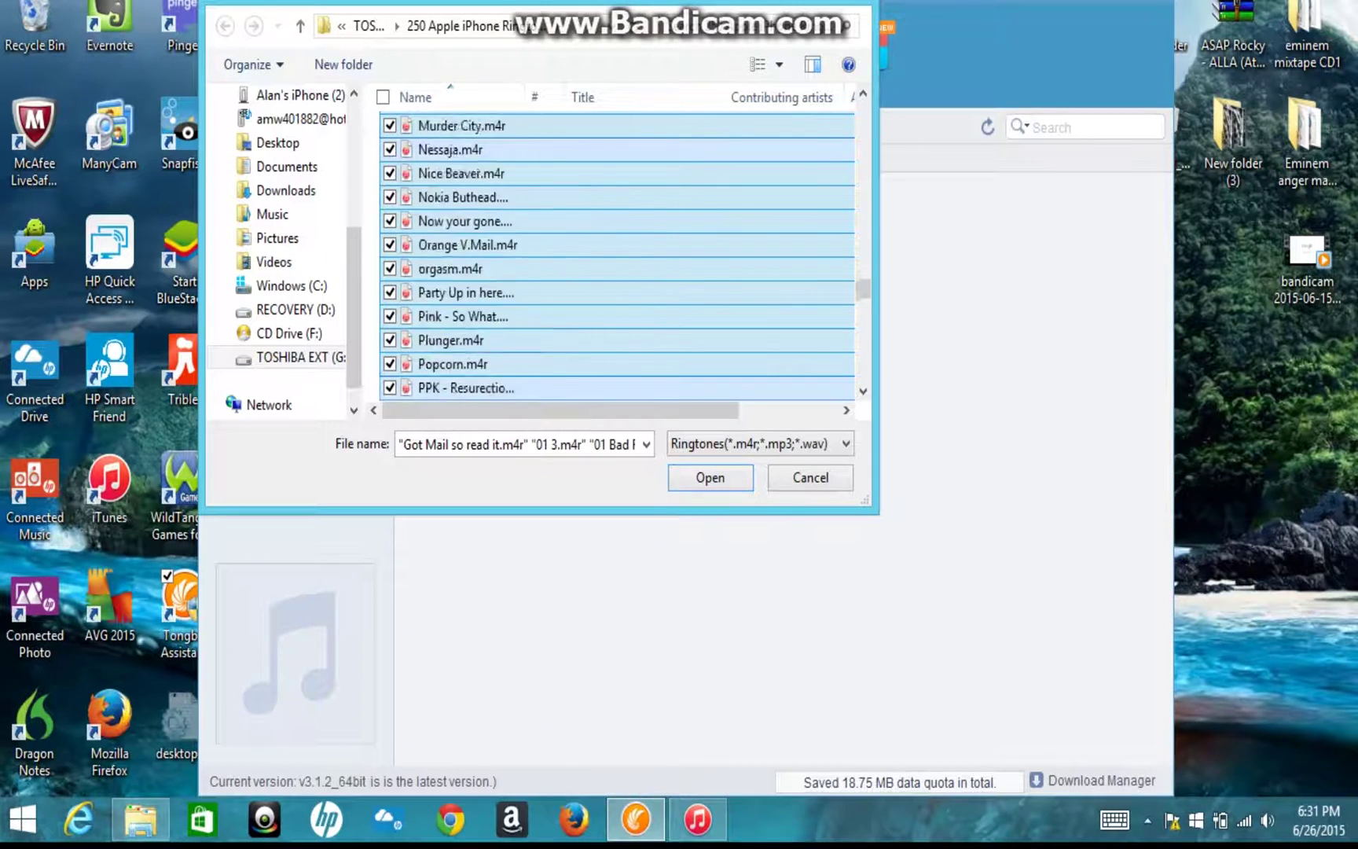
{"action": "key", "text": "shift+Down"}
{"action": "key", "text": "shift+Down"}
{"action": "key", "text": "shift+Down"}
{"action": "key", "text": "shift+Down"}
{"action": "key", "text": "shift+Down"}
{"action": "key", "text": "shift+Down"}
{"action": "key", "text": "shift+Down"}
{"action": "key", "text": "shift+Down"}
{"action": "key", "text": "shift+Down"}
{"action": "key", "text": "shift+Down"}
{"action": "key", "text": "shift+Down"}
{"action": "key", "text": "shift+Down"}
{"action": "key", "text": "shift+Down"}
{"action": "key", "text": "shift+Down"}
{"action": "key", "text": "shift+Down"}
{"action": "key", "text": "shift+Down"}
{"action": "key", "text": "shift+Down"}
{"action": "key", "text": "shift+Down"}
{"action": "key", "text": "shift+Down"}
{"action": "key", "text": "shift+Down"}
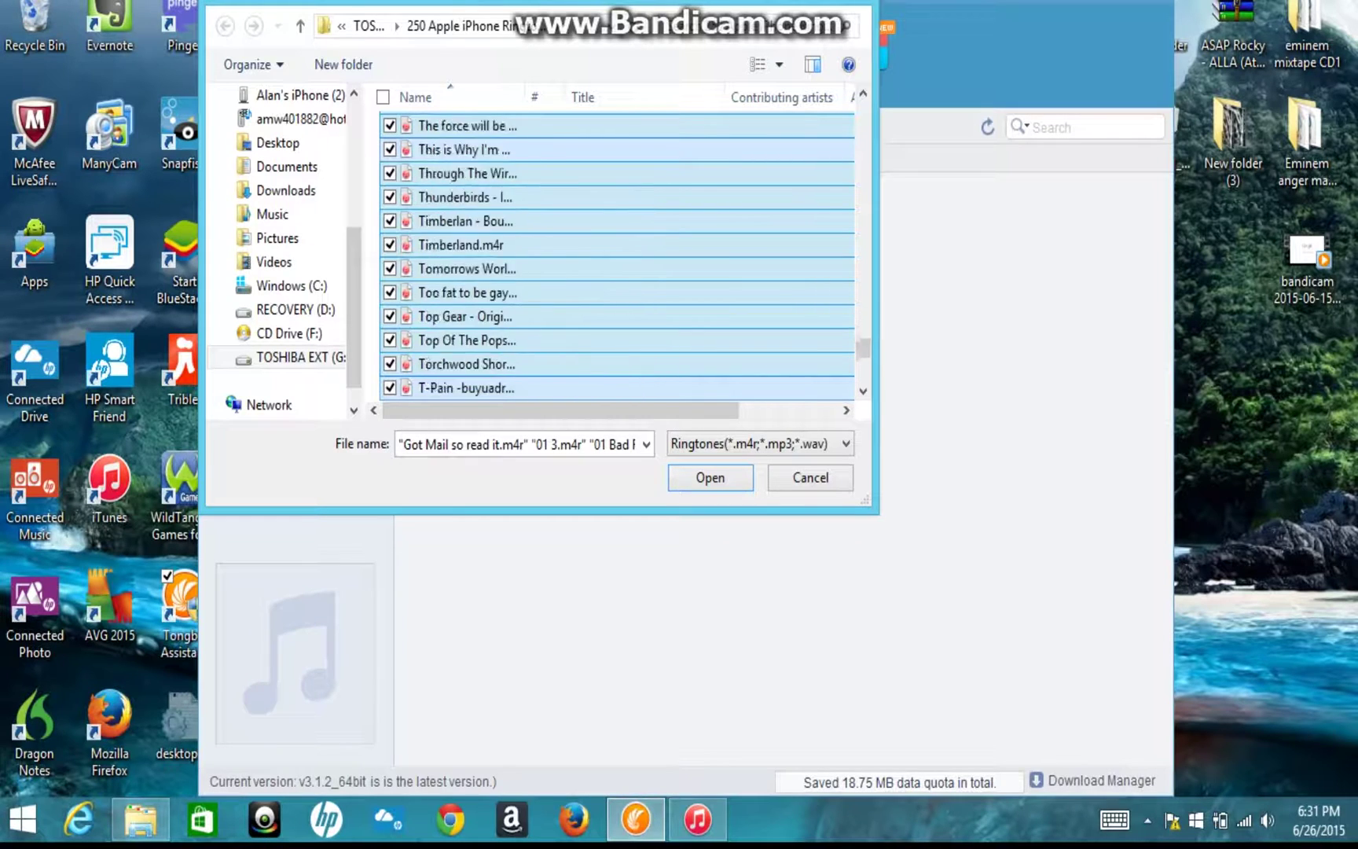
{"action": "key", "text": "shift+Down"}
{"action": "key", "text": "shift+Down"}
{"action": "key", "text": "shift+Down"}
{"action": "key", "text": "shift+Down"}
{"action": "key", "text": "shift+Down"}
{"action": "key", "text": "shift+Down"}
{"action": "key", "text": "shift+Down"}
{"action": "key", "text": "shift+Down"}
{"action": "key", "text": "shift+Down"}
{"action": "key", "text": "shift+Down"}
{"action": "key", "text": "shift+Down"}
{"action": "key", "text": "shift+Down"}
{"action": "key", "text": "shift+Down"}
{"action": "key", "text": "shift+Down"}
{"action": "key", "text": "shift+Down"}
{"action": "key", "text": "shift+Down"}
{"action": "key", "text": "shift+Down"}
{"action": "key", "text": "shift+Down"}
{"action": "key", "text": "shift+Down"}
{"action": "key", "text": "shift+Down"}
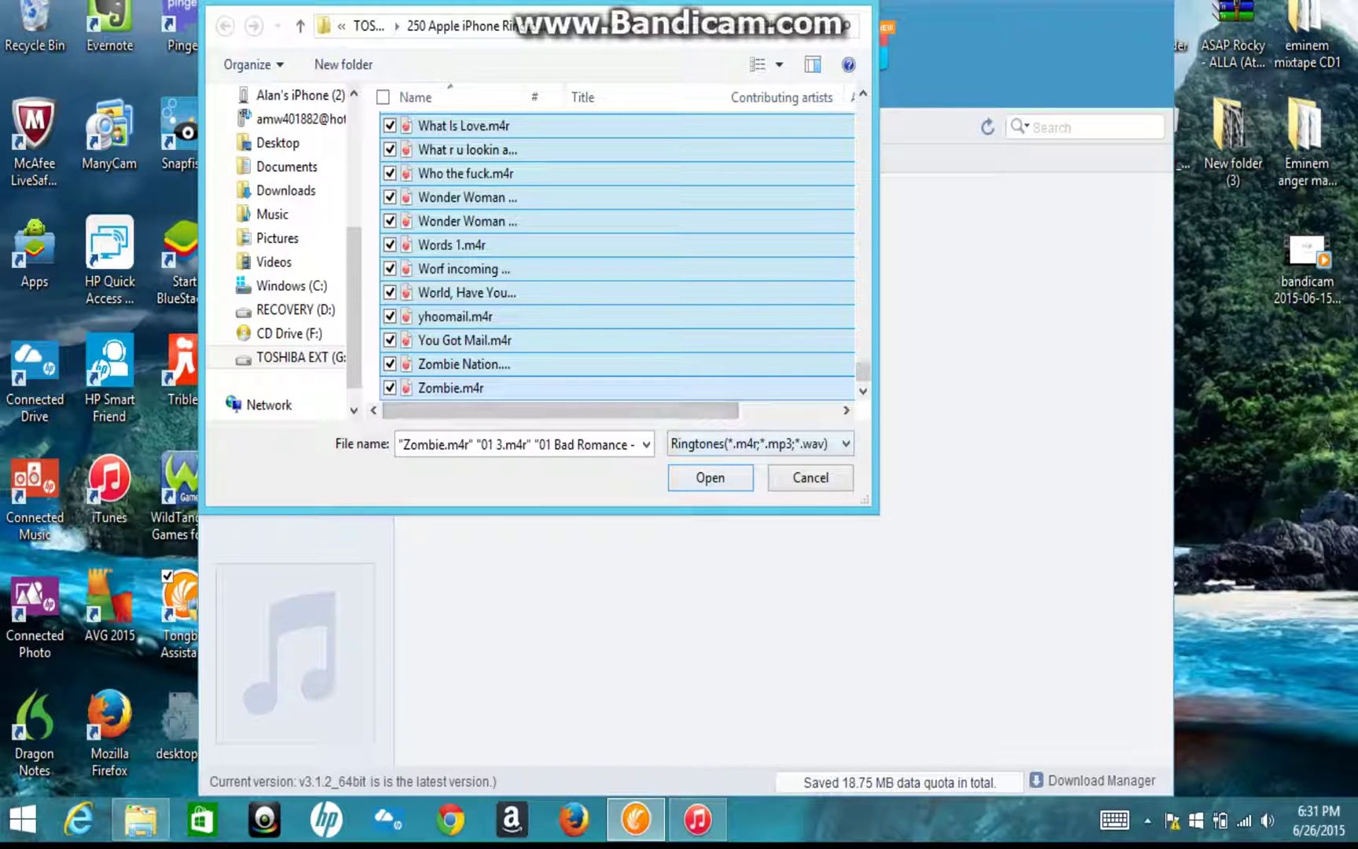
{"action": "key", "text": "Tab"}
{"action": "key", "text": "Return"}
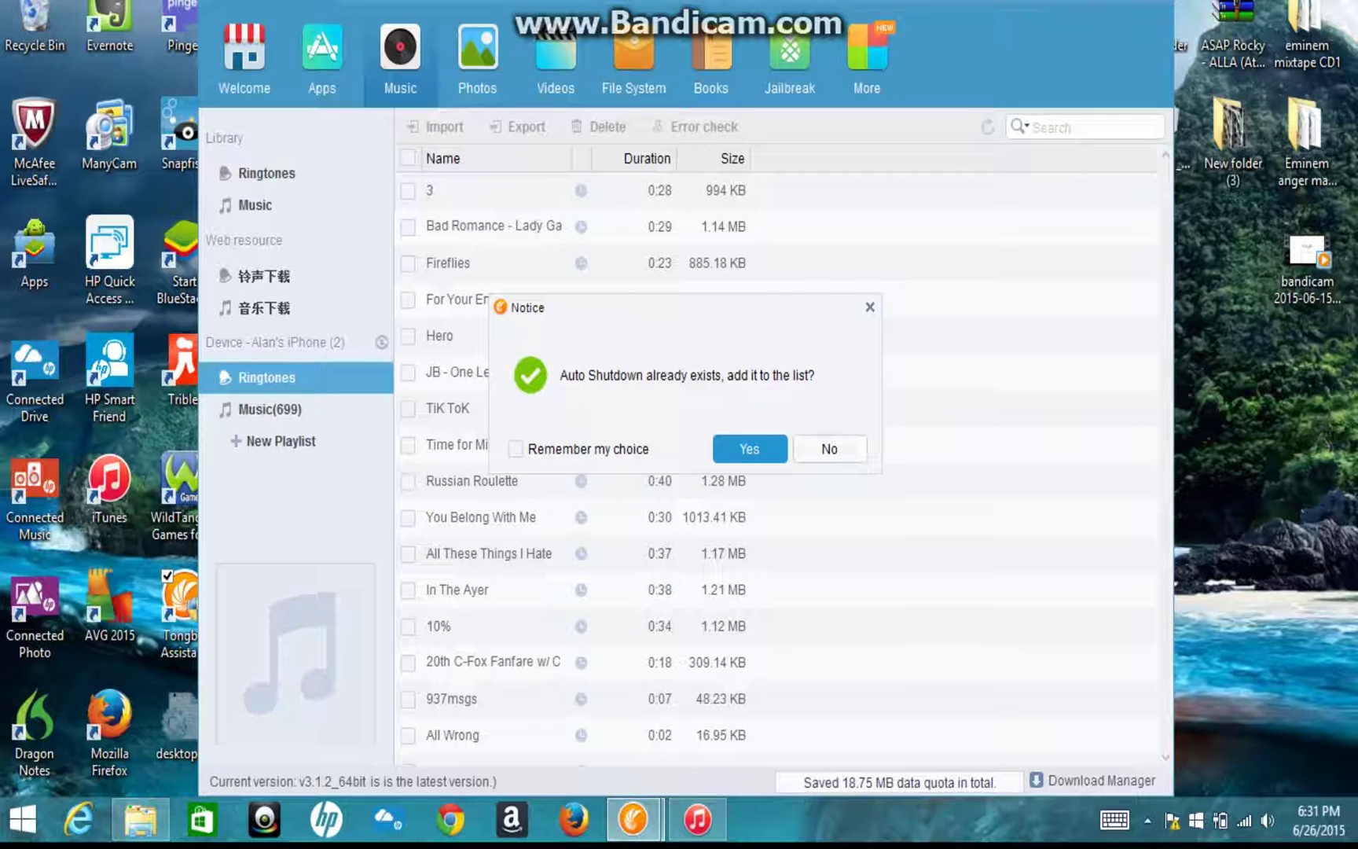
Step: Add duplicates like Auto Shutdown and Muppets anyway, remembering the choice, reaching 224 ringtones
{"action": "key", "text": "Return"}
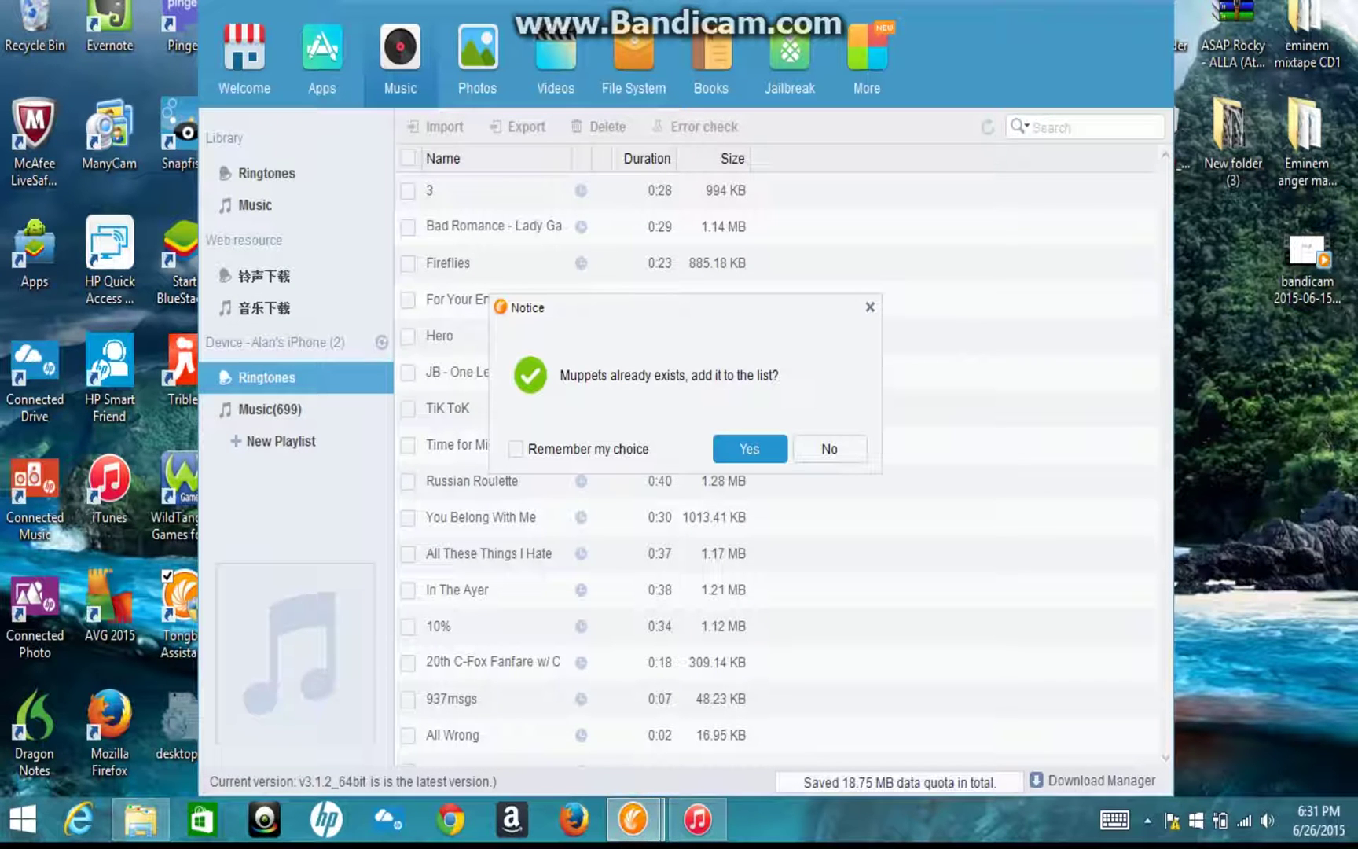
{"action": "left_click", "coordinate": [516, 448]}
{"action": "left_click", "coordinate": [750, 449]}
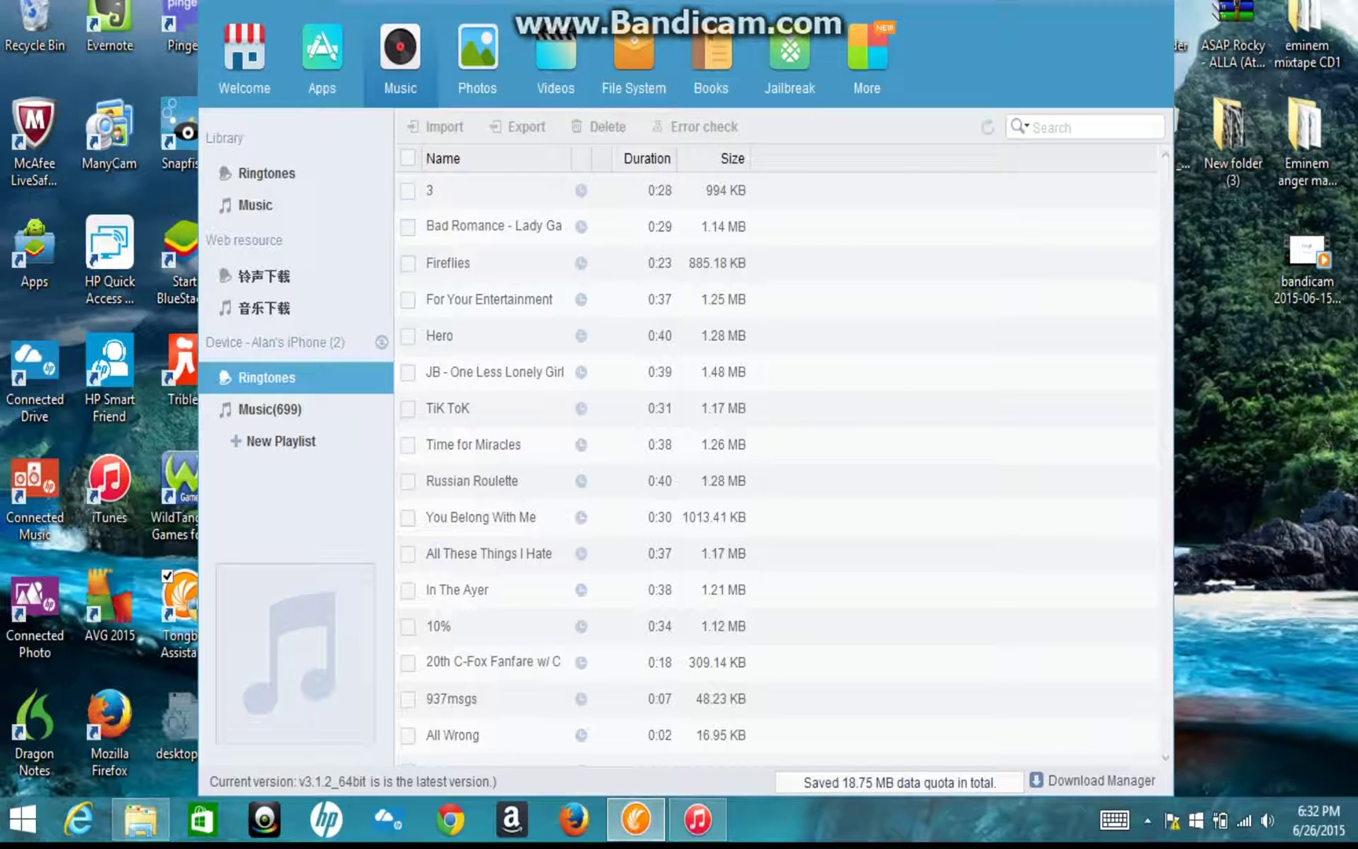
{"action": "left_click", "coordinate": [1034, 127]}
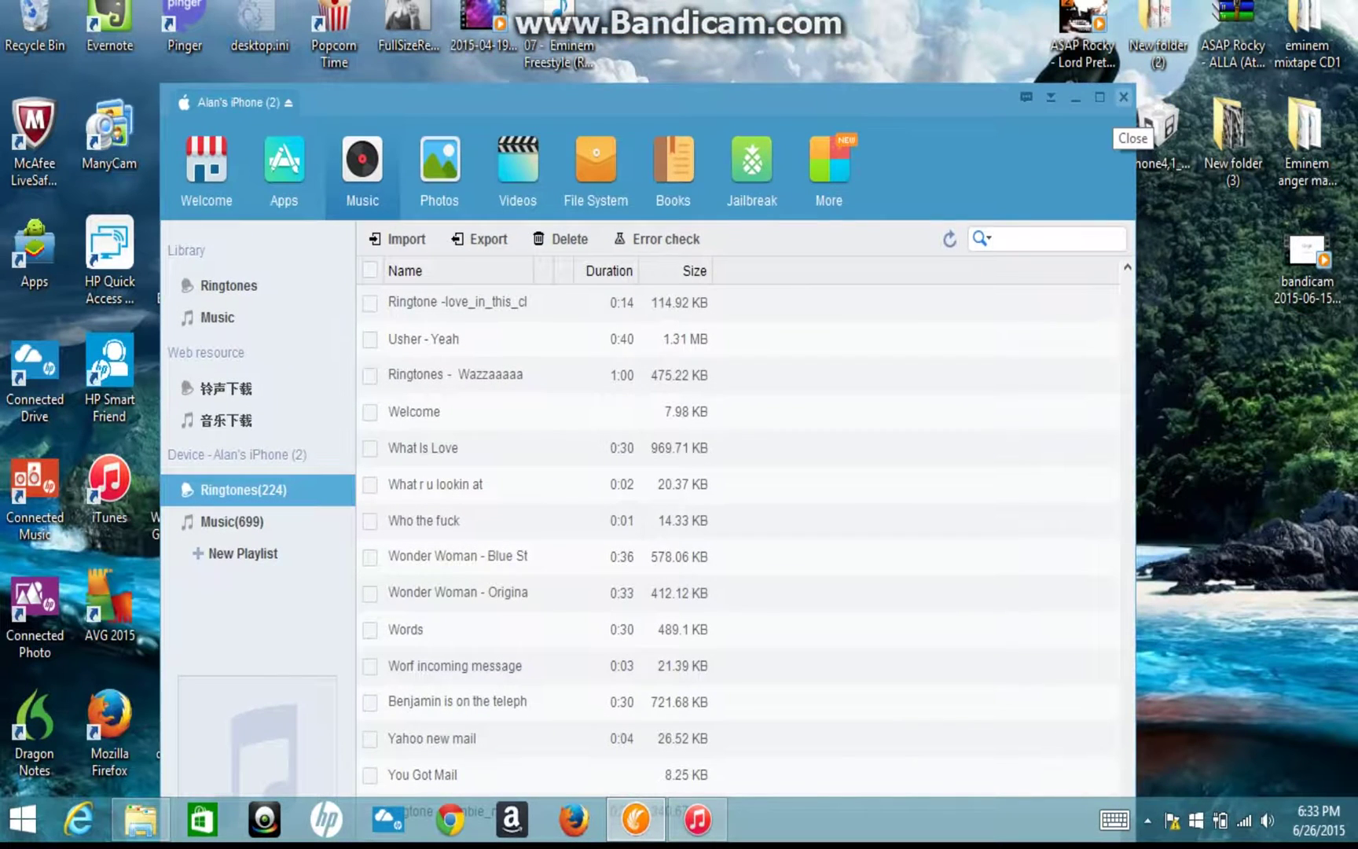
Step: Close Tongbu Assistant and iTunes, then clear the selection on the empty desktop
{"action": "left_click", "coordinate": [1124, 97]}
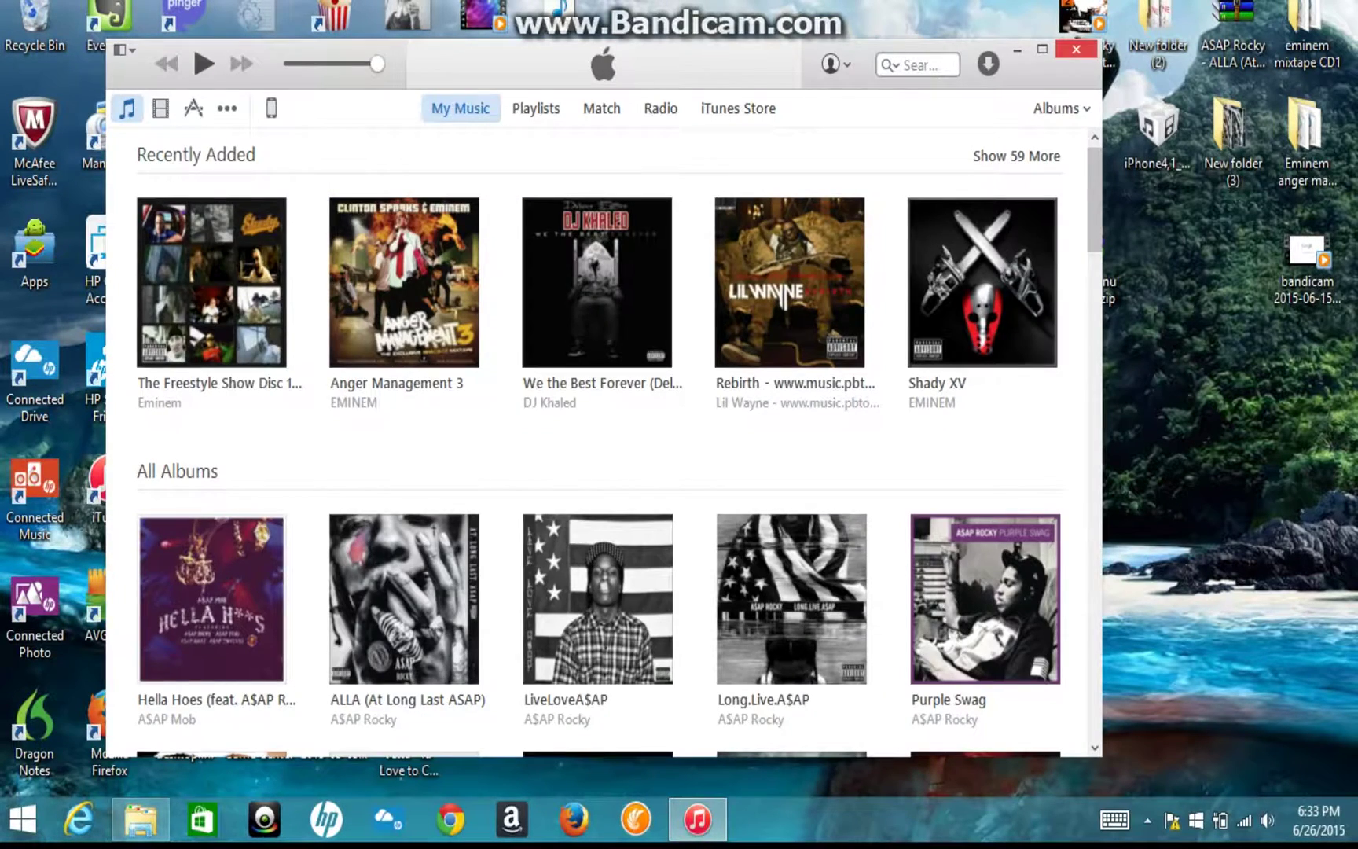
{"action": "left_click", "coordinate": [1076, 49]}
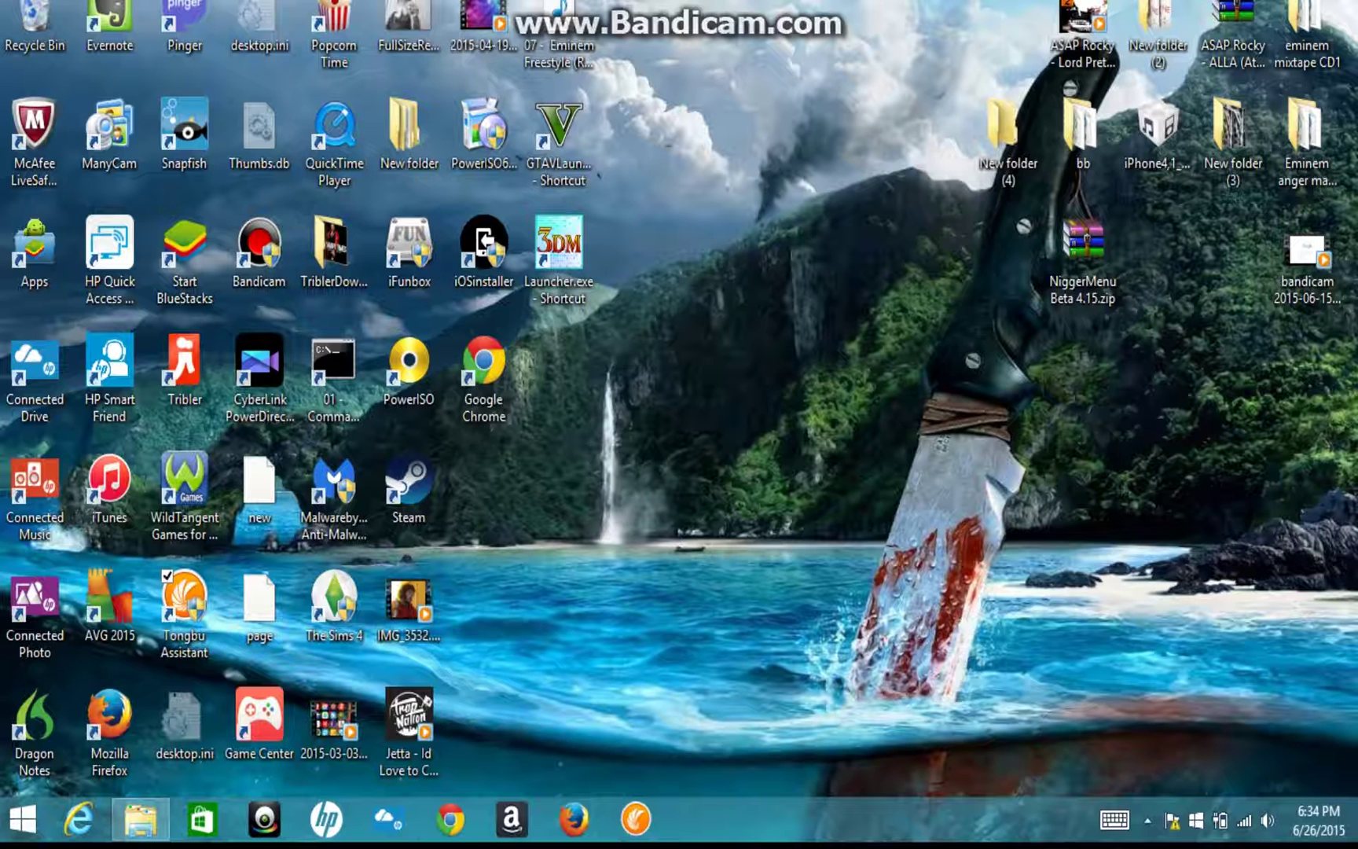
{"action": "left_click_drag", "start_coordinate": [751, 232], "coordinate": [668, 212]}
{"action": "left_click_drag", "start_coordinate": [564, 364], "coordinate": [673, 376]}
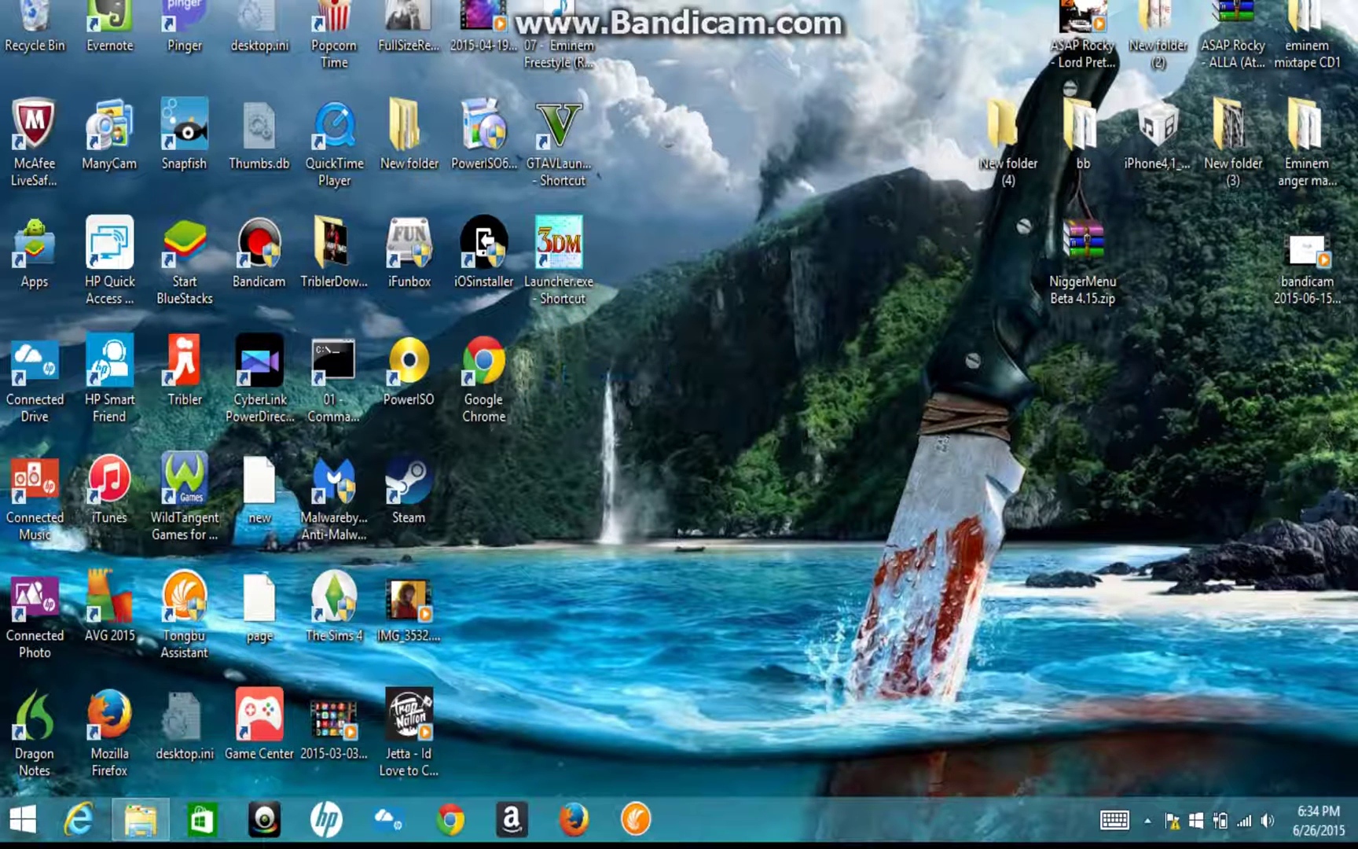